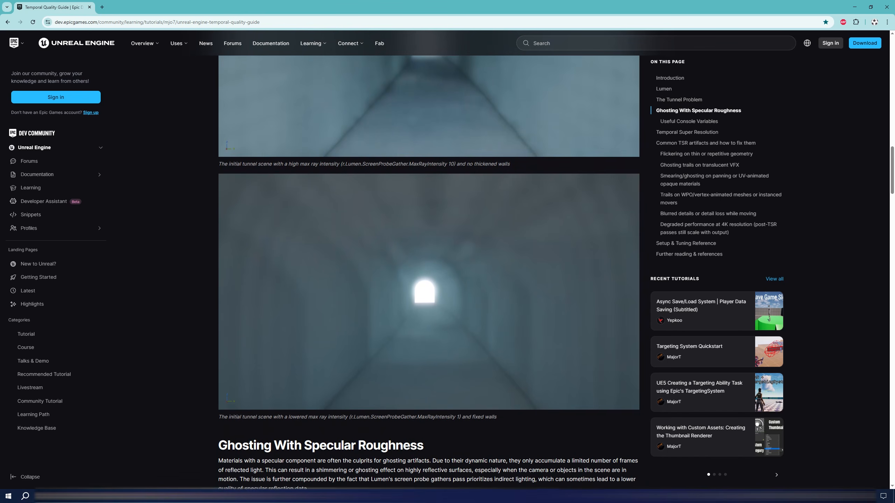
Look through the Temporal Quality Guide's Lumen section, switch to Unreal Editor and run r.LumenScene.Radiosity.VisualizeProbes 1
{"action": "scroll", "coordinate": [429, 271], "scroll_direction": "down", "scroll_amount": 10}
{"action": "scroll", "coordinate": [428, 260], "scroll_direction": "down", "scroll_amount": 10}
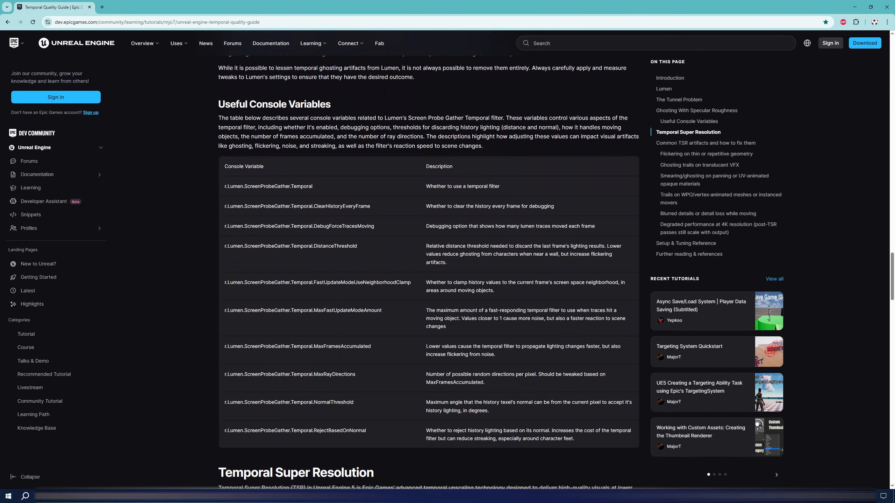
{"action": "scroll", "coordinate": [429, 271], "scroll_direction": "down", "scroll_amount": 5}
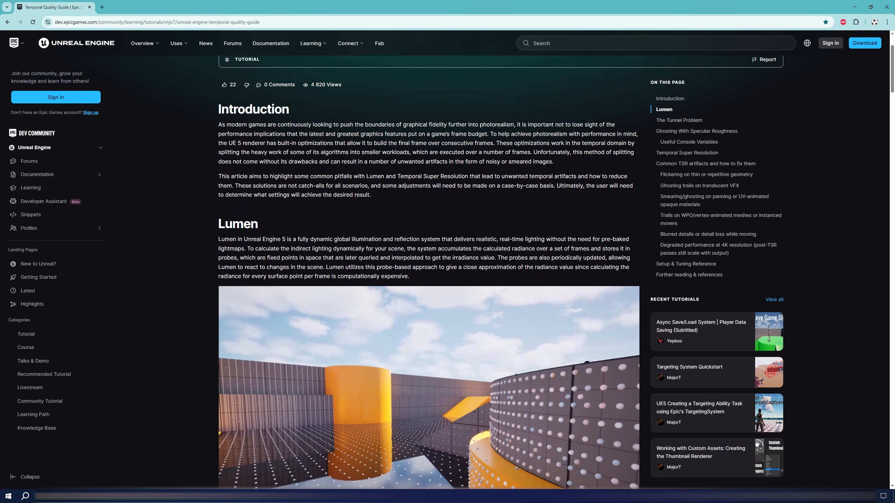
{"action": "scroll", "coordinate": [428, 272], "scroll_direction": "down", "scroll_amount": 6}
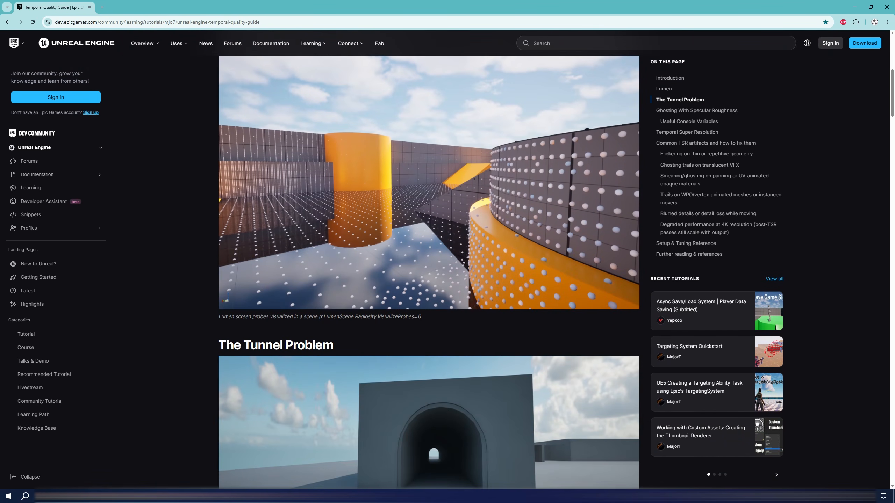
{"action": "key", "text": "alt+Tab"}
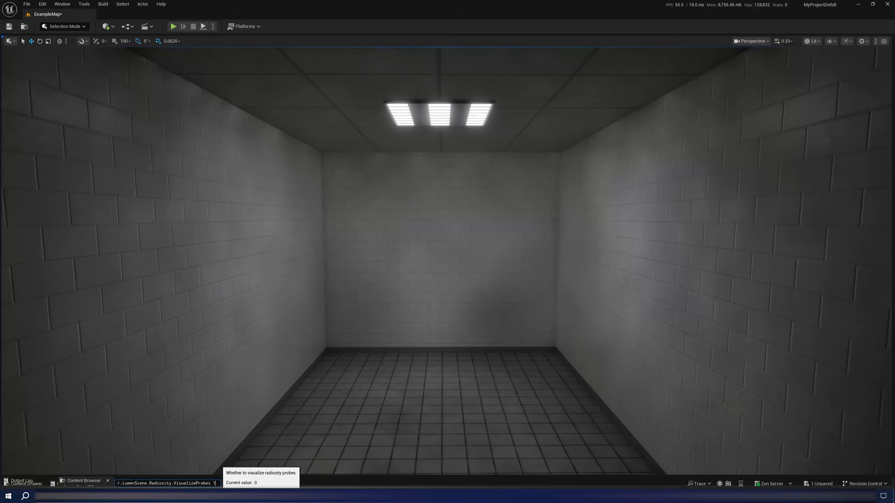
{"action": "key", "text": "Return"}
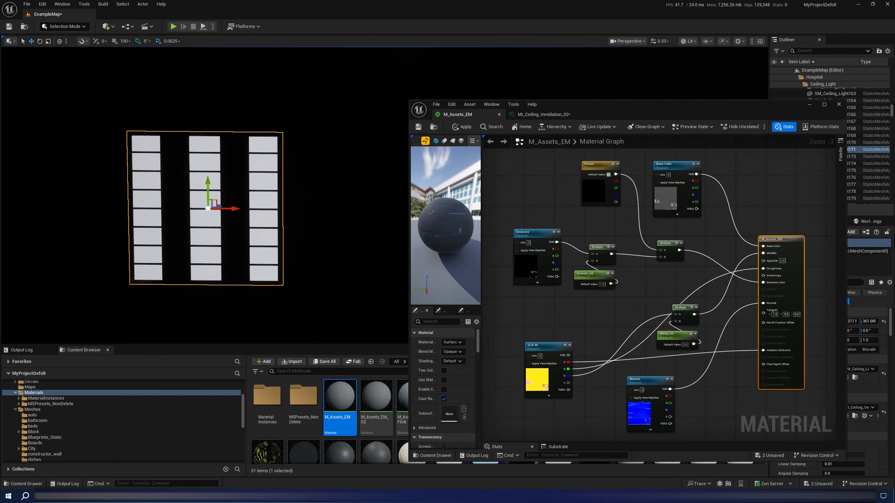
Locate the emissive intensity parameter in the M_Assets_EM graph and set it to 20 in the MI_Ceiling_Ventilation_02 material instance
{"action": "left_click", "coordinate": [669, 335]}
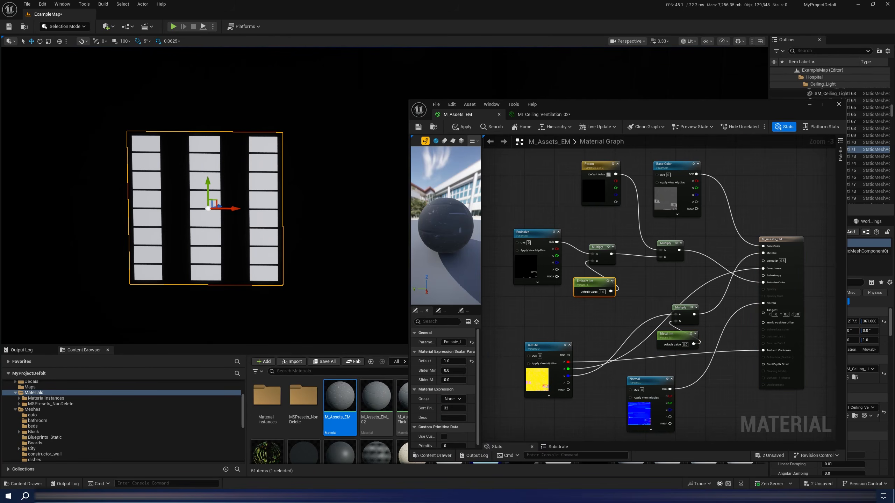
{"action": "left_click_drag", "start_coordinate": [588, 274], "coordinate": [588, 277]}
{"action": "left_click", "coordinate": [542, 114]}
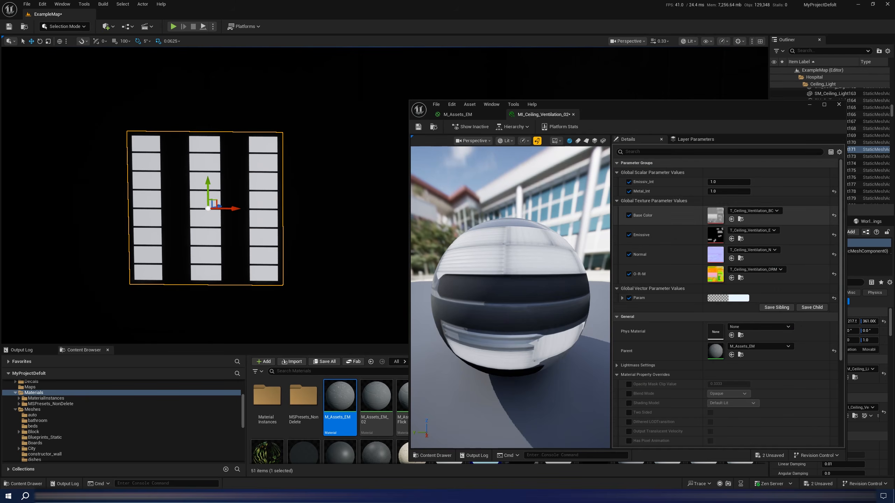
{"action": "left_click", "coordinate": [725, 183]}
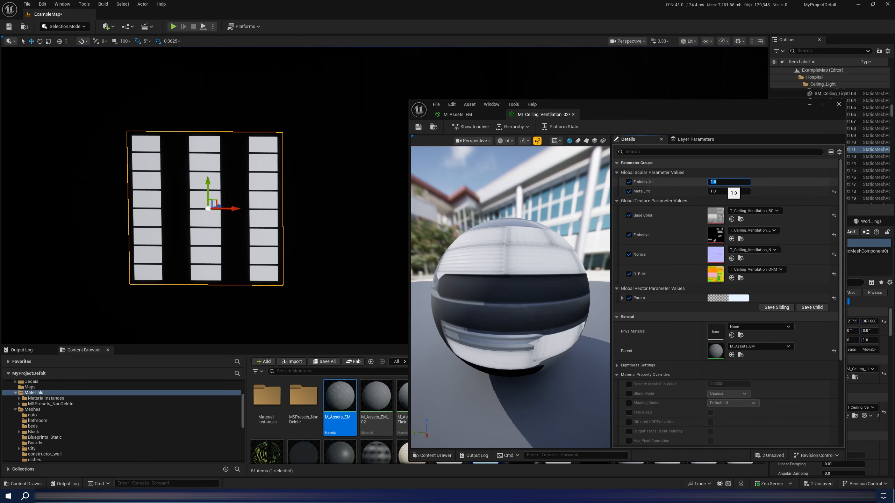
{"action": "type", "text": "20"}
{"action": "key", "text": "Return"}
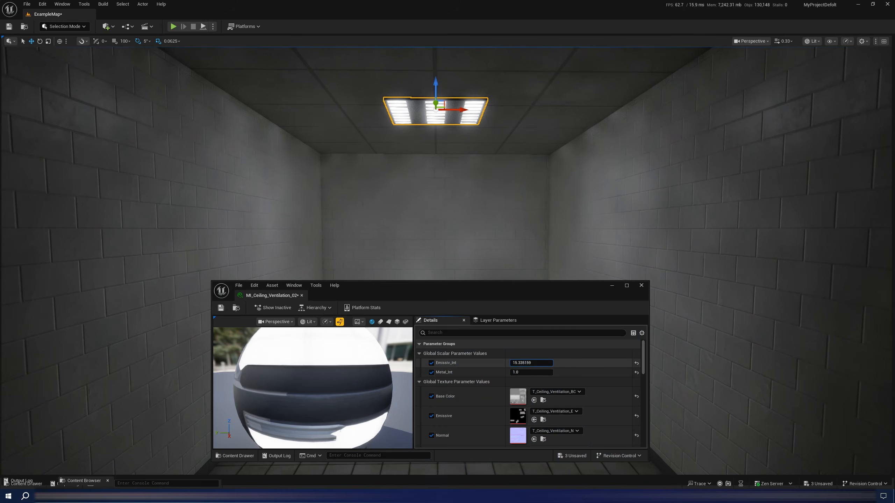
Try a higher emissive intensity on MI_Ceiling_Ventilation_02, restore it to 20 and close the material instance editor
{"action": "left_click_drag", "start_coordinate": [532, 362], "coordinate": [564, 363]}
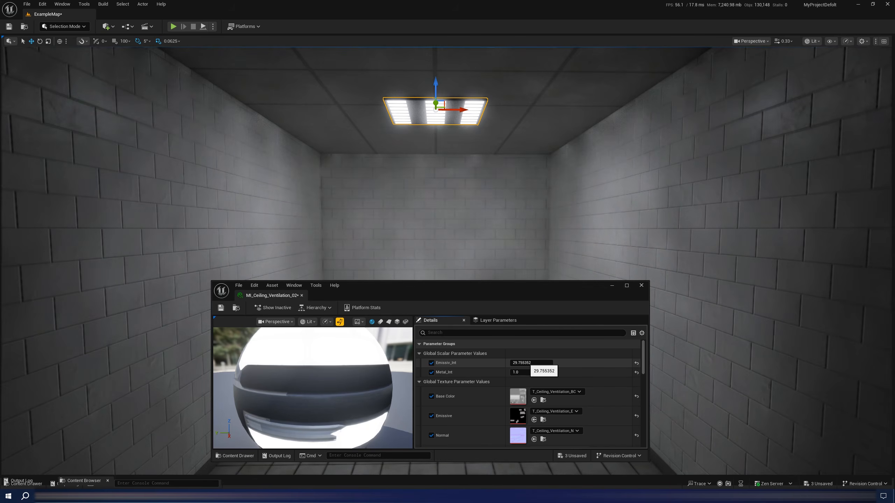
{"action": "left_click", "coordinate": [531, 362]}
{"action": "type", "text": "20"}
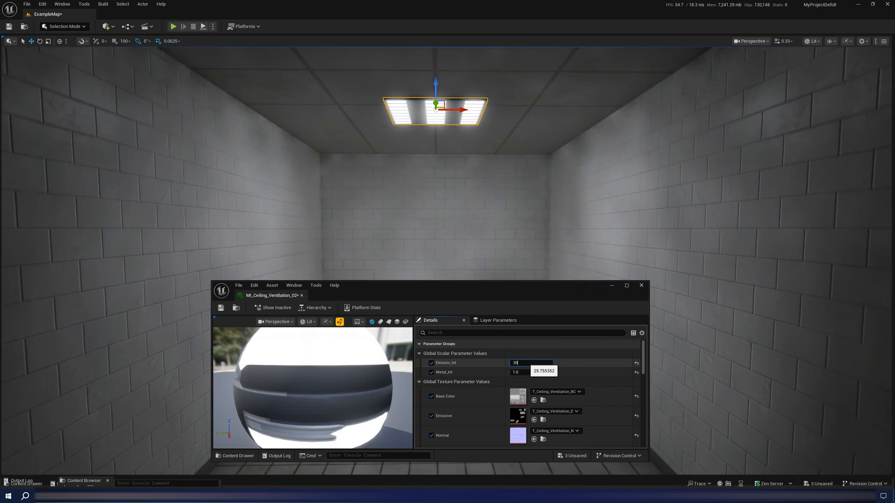
{"action": "key", "text": "Return"}
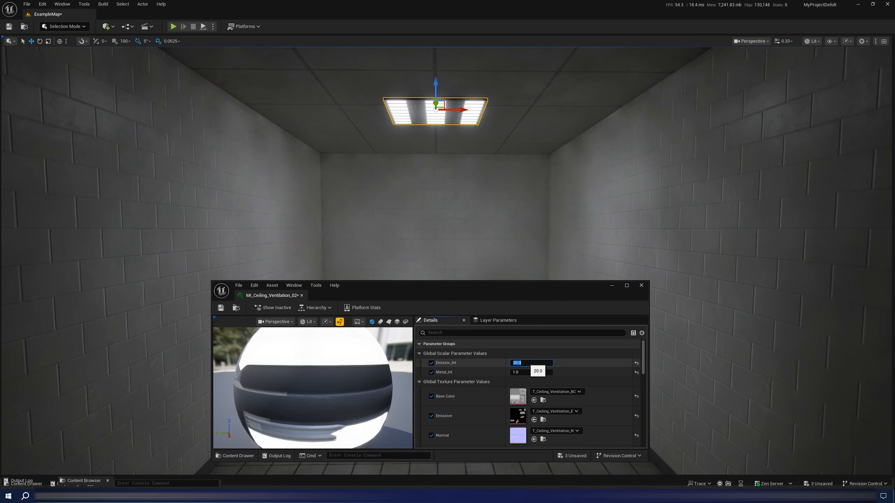
{"action": "left_click", "coordinate": [641, 285]}
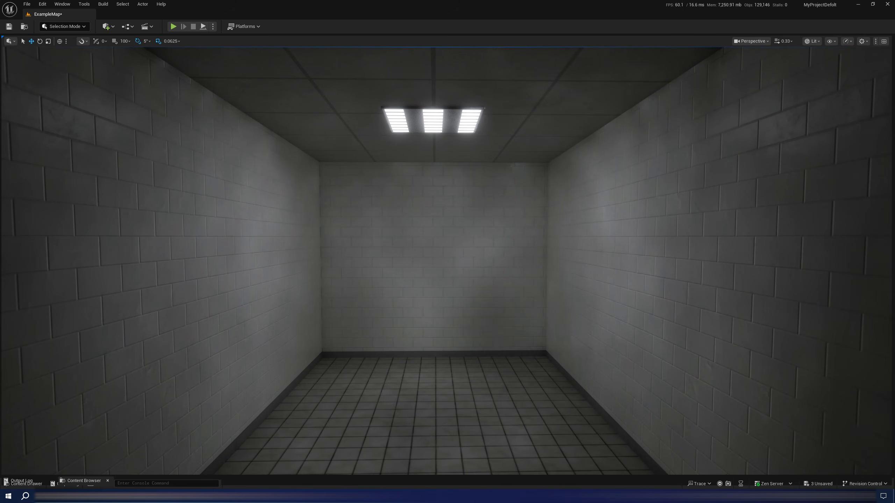
Open the Console Variables editor and add r.Lumen.ScreenProbeGather.Temporal, using the name from the browser guide
{"action": "key", "text": "alt+w"}
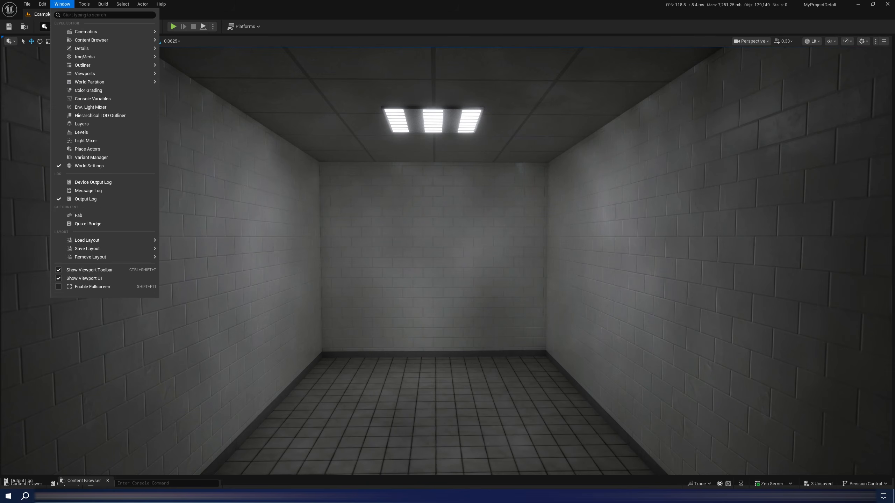
{"action": "left_click", "coordinate": [105, 99]}
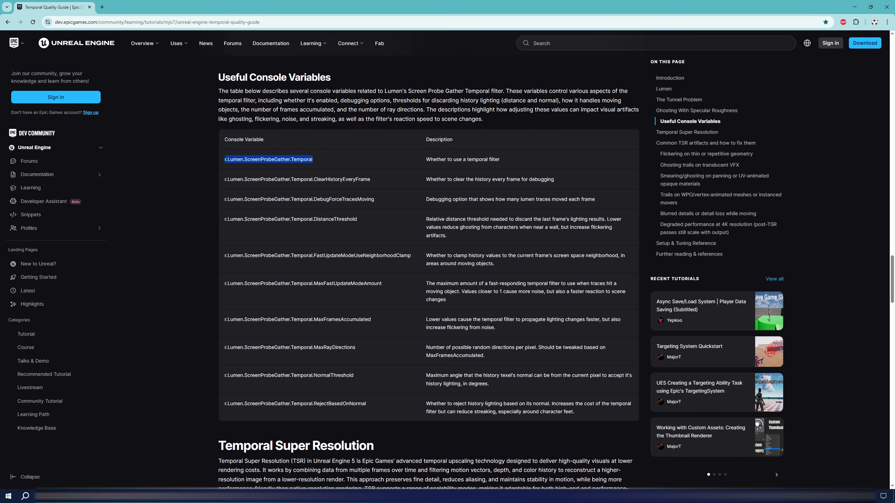
{"action": "left_click", "coordinate": [111, 496]}
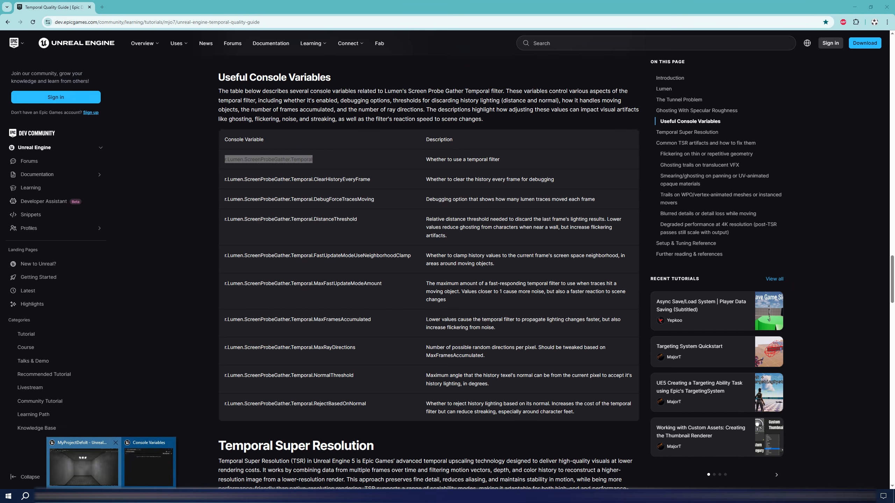
{"action": "left_click", "coordinate": [84, 462]}
{"action": "type", "text": "r.Lumen.ScreenProbeGather.Temporal"}
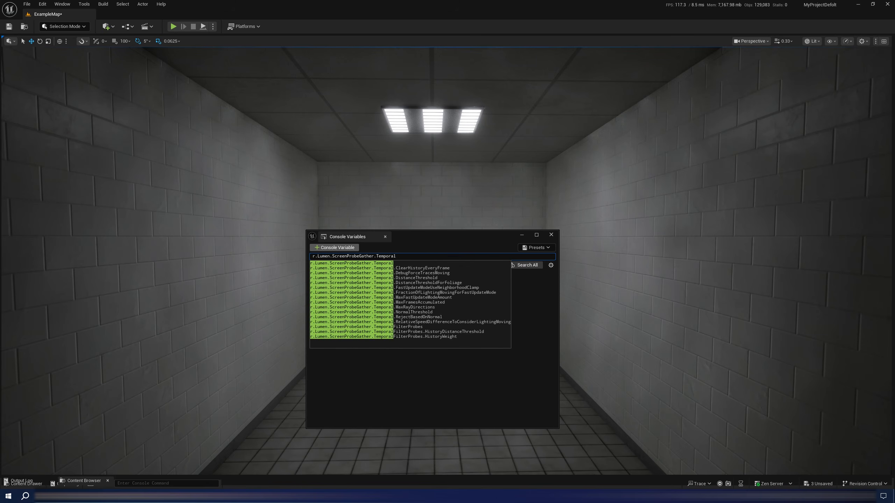
{"action": "key", "text": "Return"}
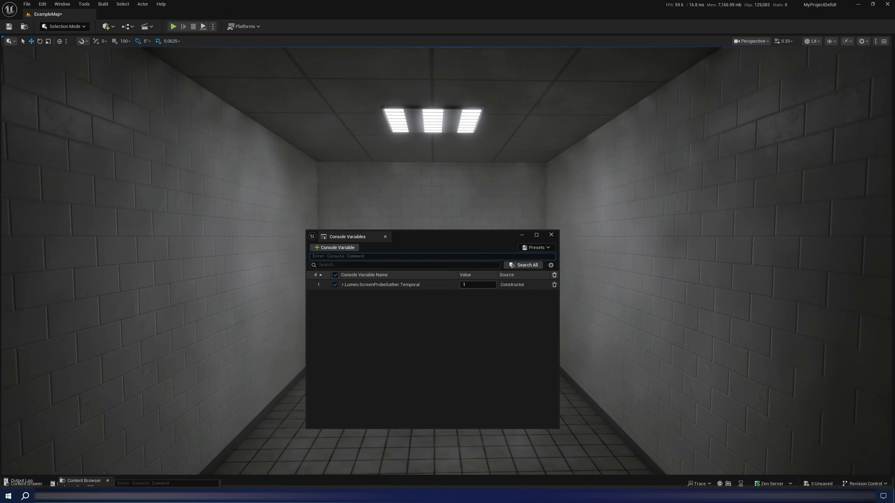
Test r.Lumen.ScreenProbeGather.Temporal at 0 and set it back to 1
{"action": "key", "text": "Tab"}
{"action": "type", "text": "0"}
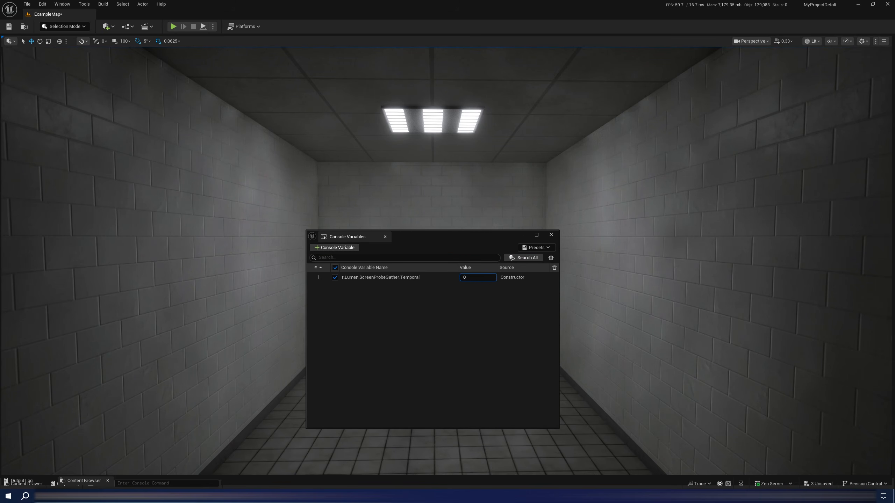
{"action": "key", "text": "Return"}
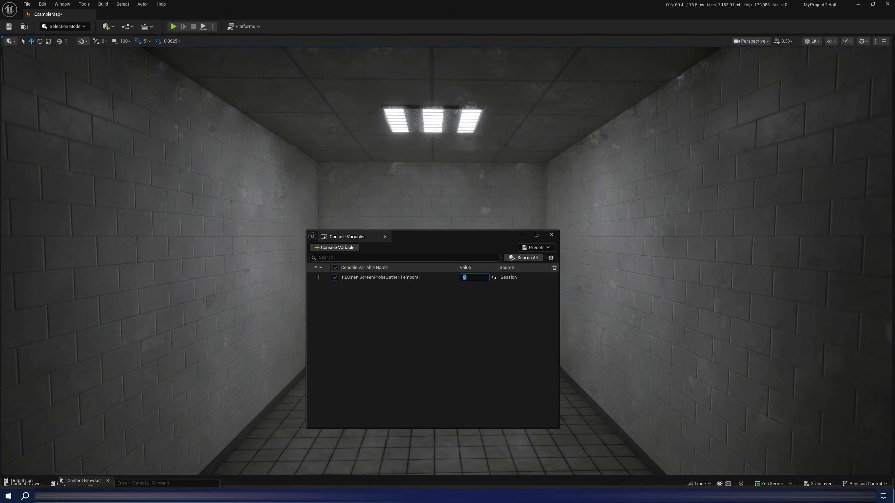
{"action": "type", "text": "1"}
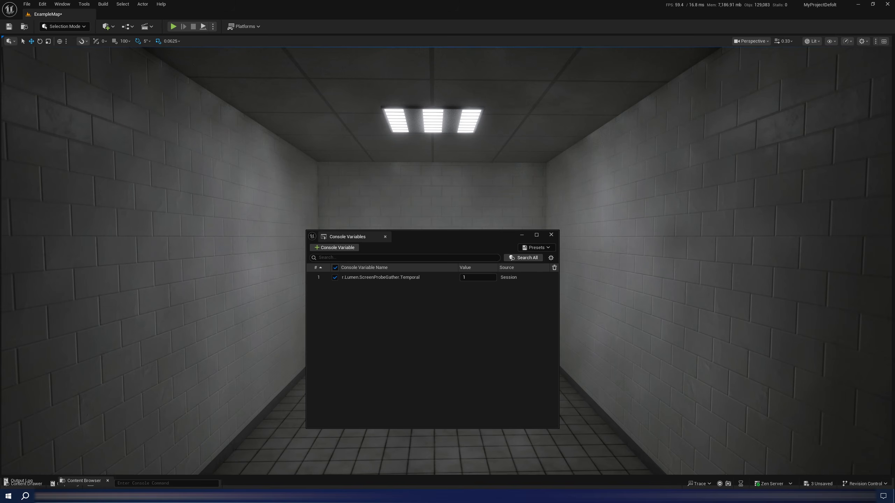
Take r.Lumen.ScreenProbeGather.Temporal.ClearHistoryEveryFrame from the browser guide and add it to the Console Variables list in Unreal Editor
{"action": "key", "text": "alt+Tab"}
{"action": "triple_click", "coordinate": [267, 179]}
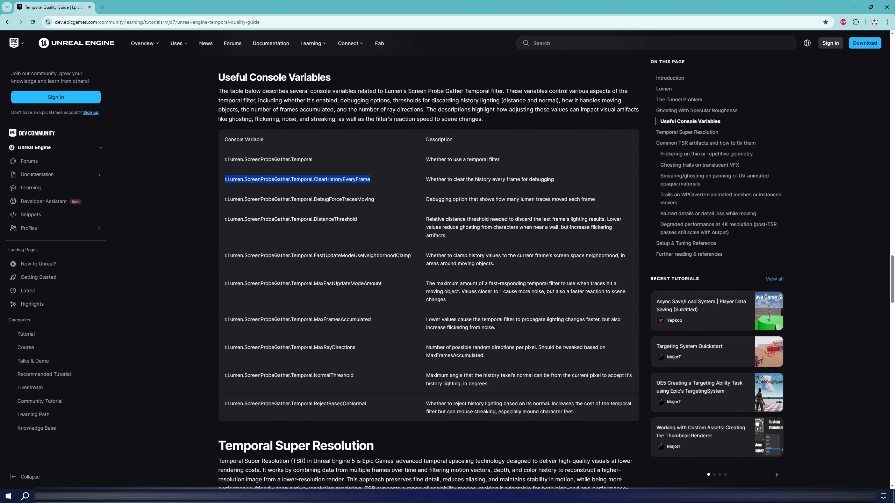
{"action": "key", "text": "alt+Tab"}
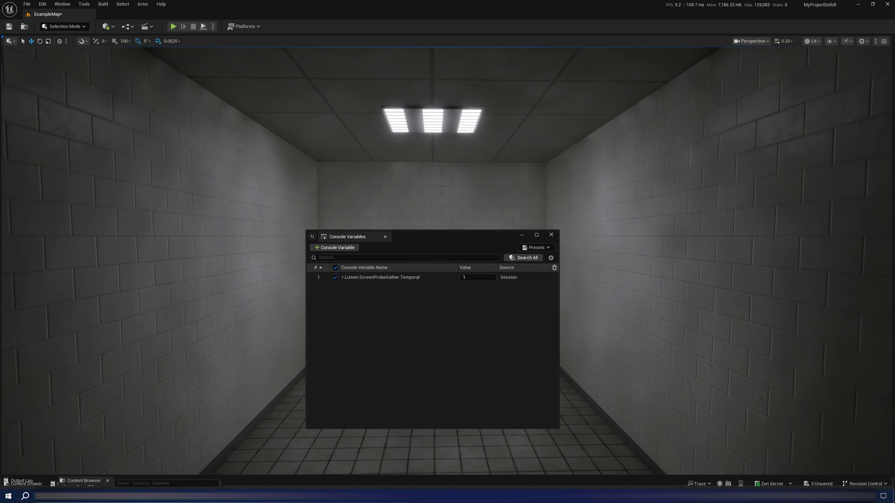
{"action": "left_click", "coordinate": [352, 256]}
{"action": "type", "text": "r.Lumen.ScreenProbeGather.Temporal.ClearHistoryEveryFrame"}
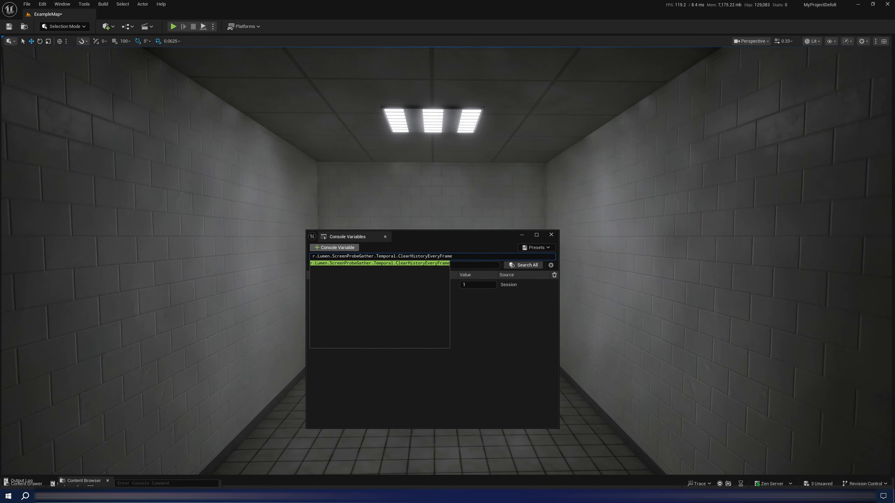
{"action": "key", "text": "Return"}
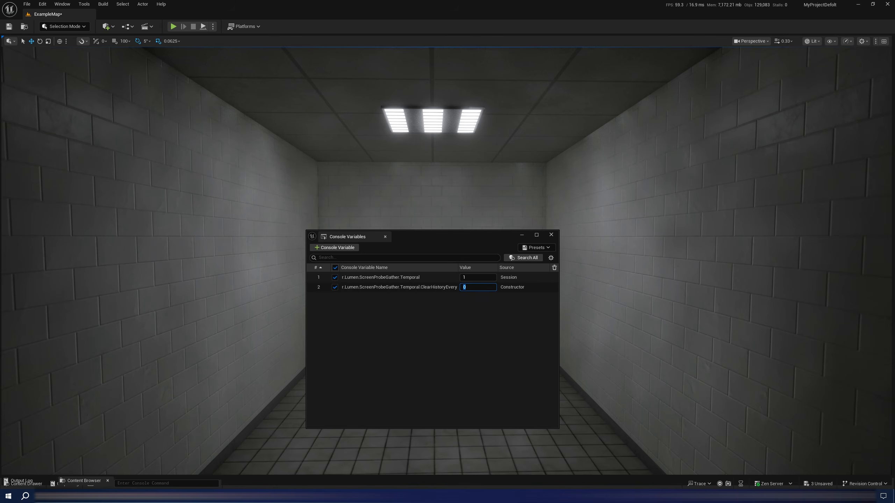
Test ClearHistoryEveryFrame at 1 and set it back to 0
{"action": "type", "text": "1"}
{"action": "key", "text": "Return"}
{"action": "type", "text": "0"}
{"action": "key", "text": "Return"}
Read the DebugForceTracesMoving description in the browser guide, copy r.Lumen.ScreenProbeGather.Temporal.DistanceThreshold and add it to Unreal Editor's Console Variables list
{"action": "key", "text": "alt+Tab"}
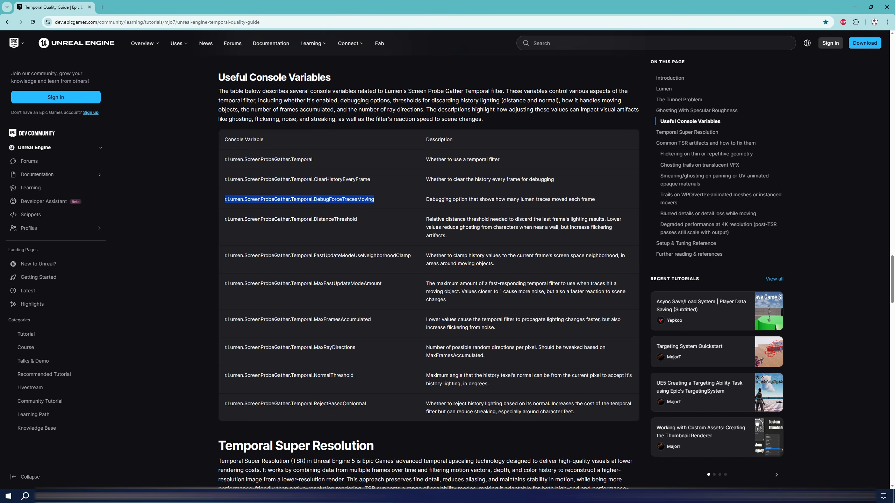
{"action": "left_click_drag", "start_coordinate": [426, 199], "coordinate": [595, 200]}
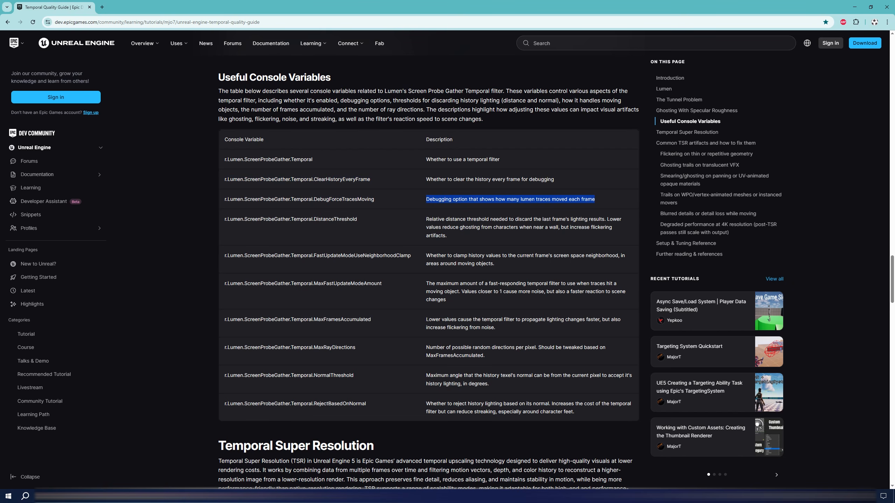
{"action": "triple_click", "coordinate": [267, 219]}
{"action": "key", "text": "ctrl+c"}
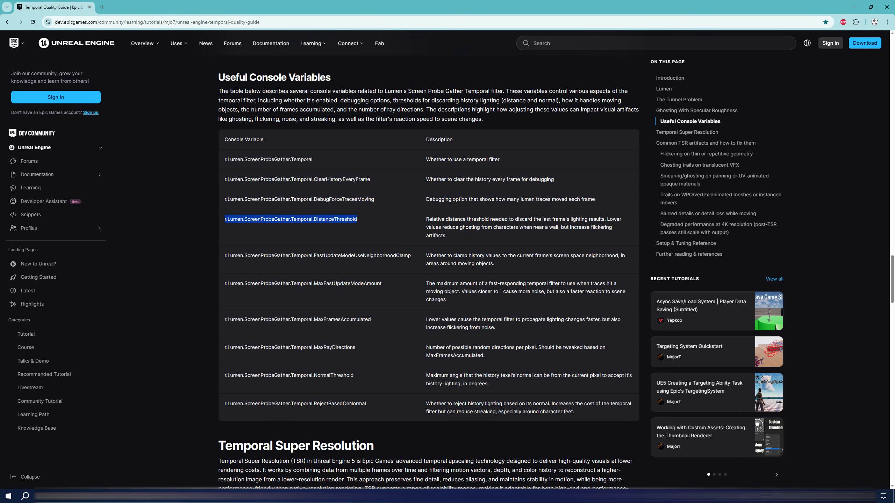
{"action": "left_click", "coordinate": [107, 496]}
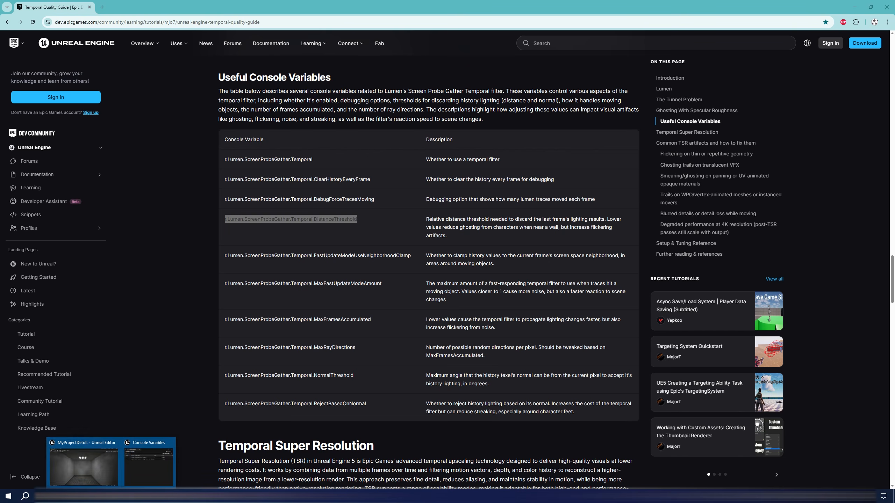
{"action": "left_click", "coordinate": [79, 464]}
{"action": "key", "text": "grave"}
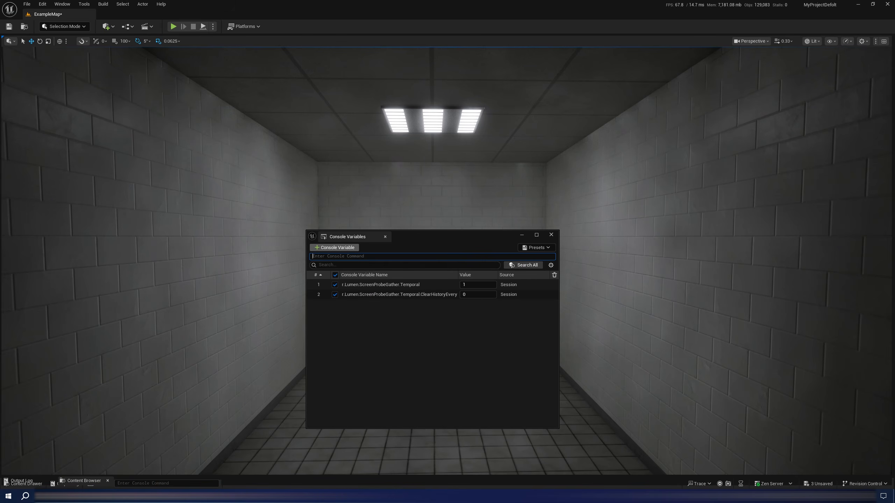
{"action": "key", "text": "ctrl+v"}
{"action": "key", "text": "Return"}
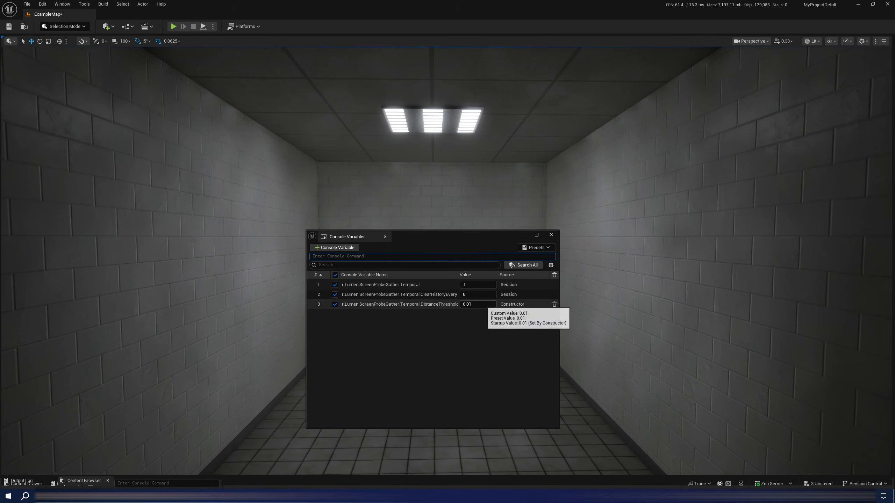
Test the temporal DistanceThreshold variable at 1 and set it back to 0.01
{"action": "left_click", "coordinate": [472, 304]}
{"action": "type", "text": "1.0"}
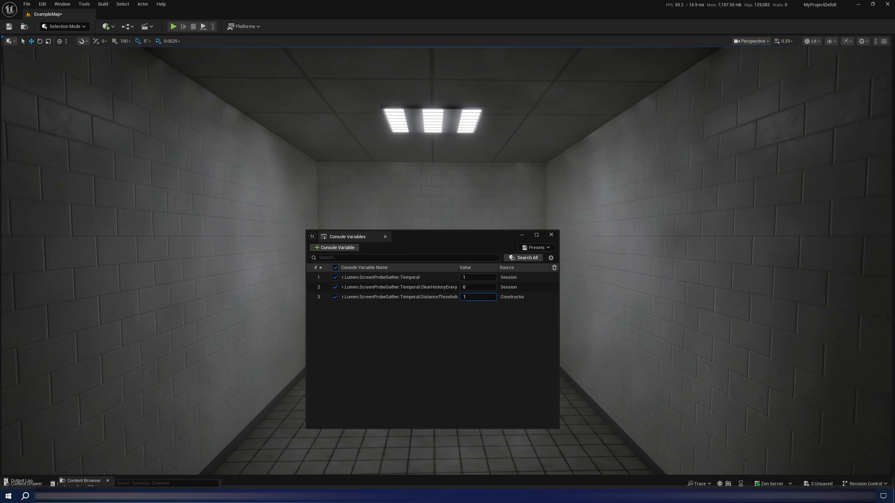
{"action": "key", "text": "Return"}
{"action": "type", "text": ".01"}
{"action": "key", "text": "Return"}
{"action": "key", "text": "Escape"}
Copy r.Lumen.ScreenProbeGather.Temporal.FastUpdateModeUseNeighborhoodClamp from the browser guide and add it to the Console Variables list in Unreal Editor
{"action": "key", "text": "alt+Tab"}
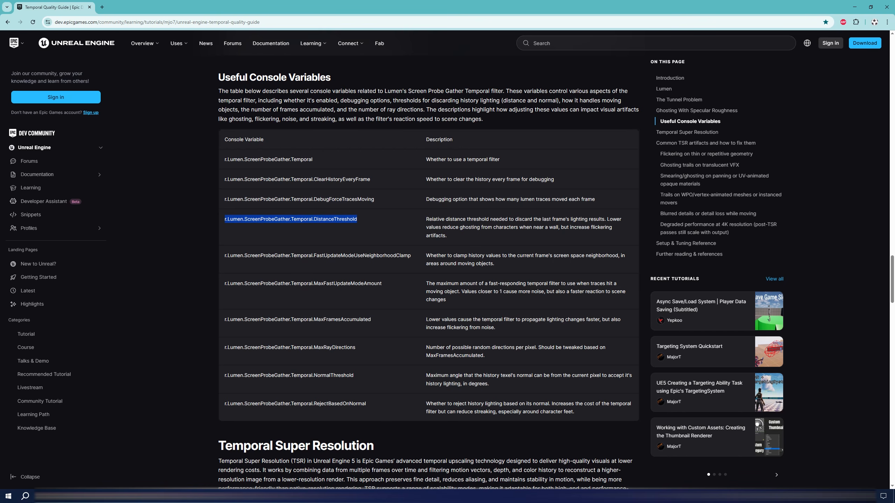
{"action": "double_click", "coordinate": [318, 255]}
{"action": "key", "text": "ctrl+c"}
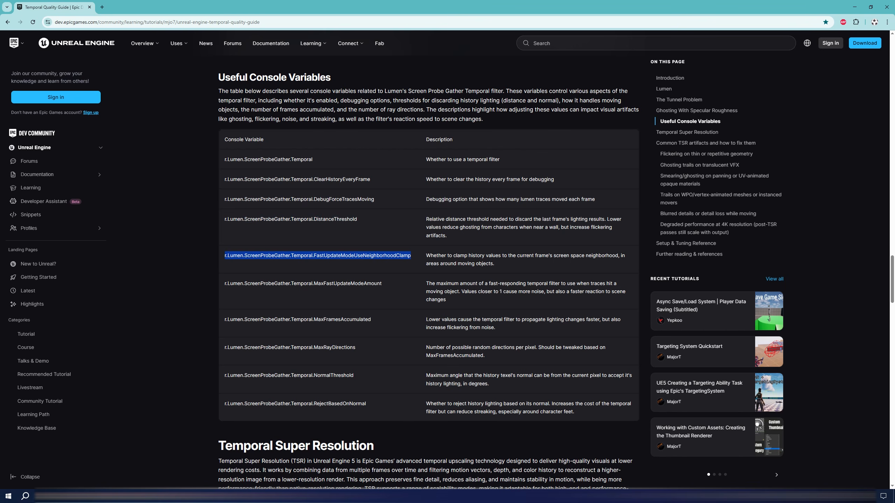
{"action": "key", "text": "alt+Tab"}
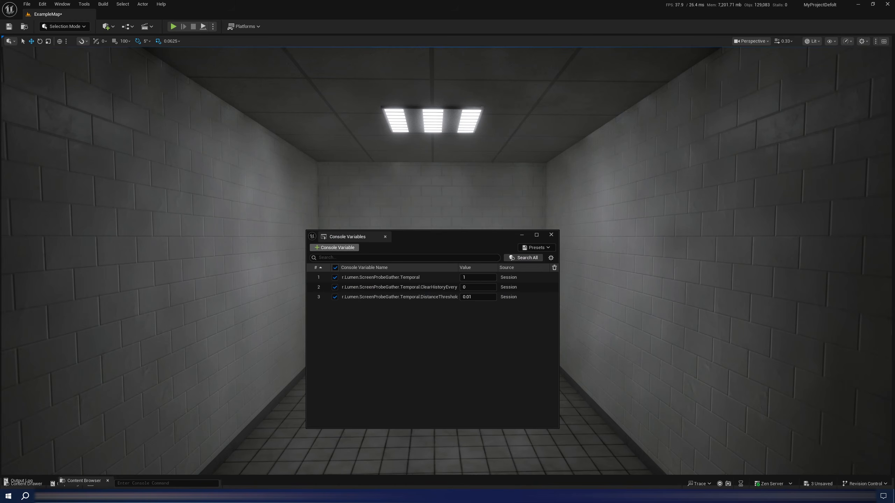
{"action": "key", "text": "grave"}
{"action": "key", "text": "ctrl+v"}
{"action": "key", "text": "Return"}
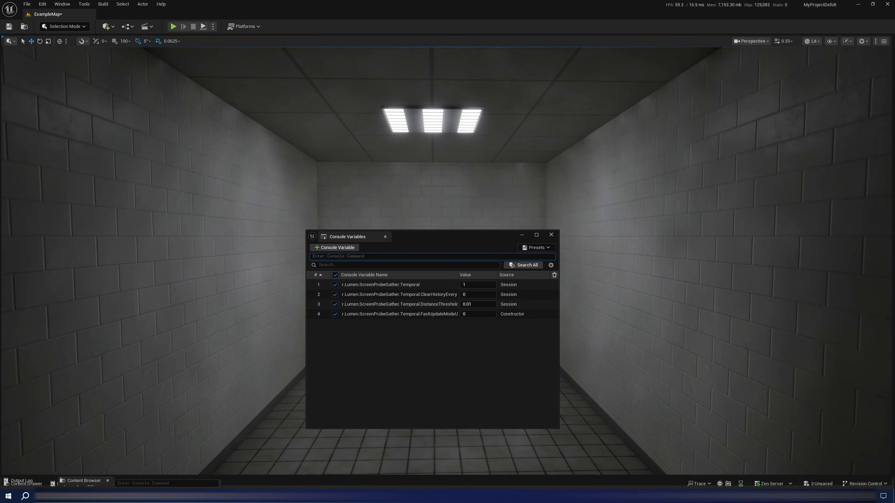
Set the FastUpdateModeUseNeighborhoodClamp variable to 1
{"action": "left_click", "coordinate": [478, 313]}
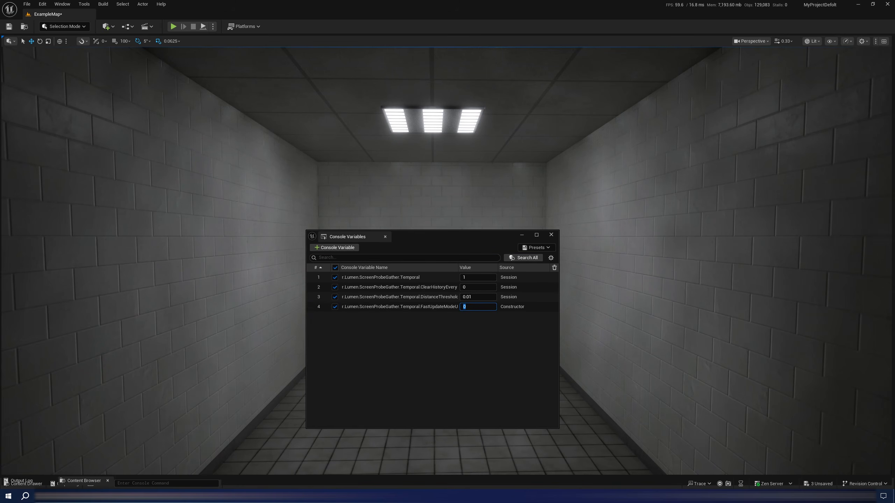
{"action": "type", "text": "1"}
{"action": "key", "text": "Return"}
Take r.Lumen.ScreenProbeGather.Temporal.MaxFastUpdateModeAmount from the browser guide and add it to Unreal Editor's Console Variables list
{"action": "key", "text": "alt+Tab"}
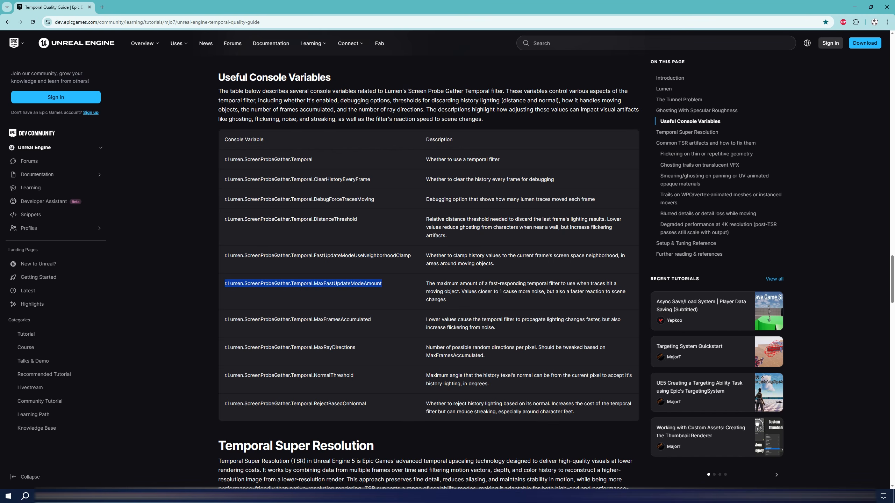
{"action": "key", "text": "alt+Tab"}
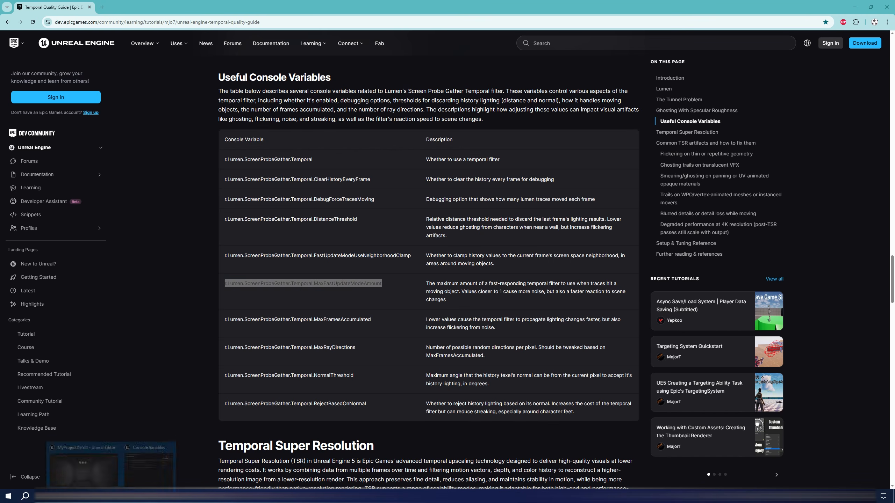
{"action": "left_click", "coordinate": [335, 247]}
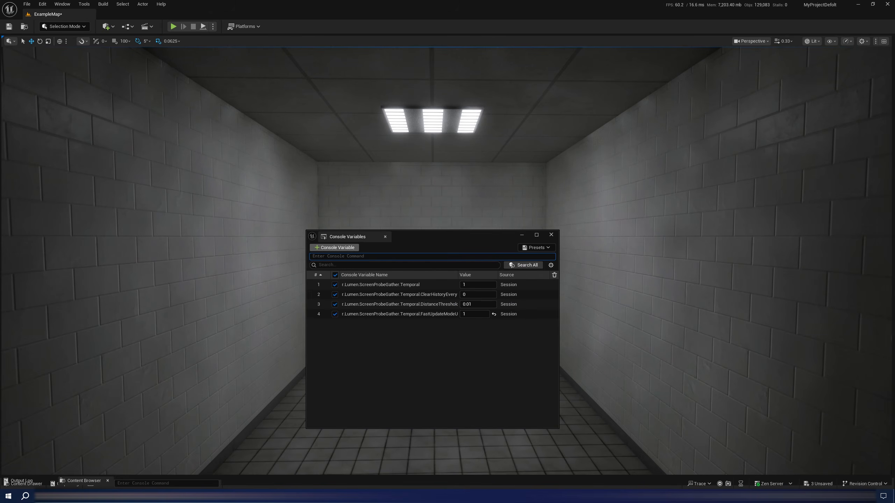
{"action": "type", "text": "r.Lumen.ScreenProbeGather.Temporal.MaxFastUpdateModeAmount"}
{"action": "key", "text": "Return"}
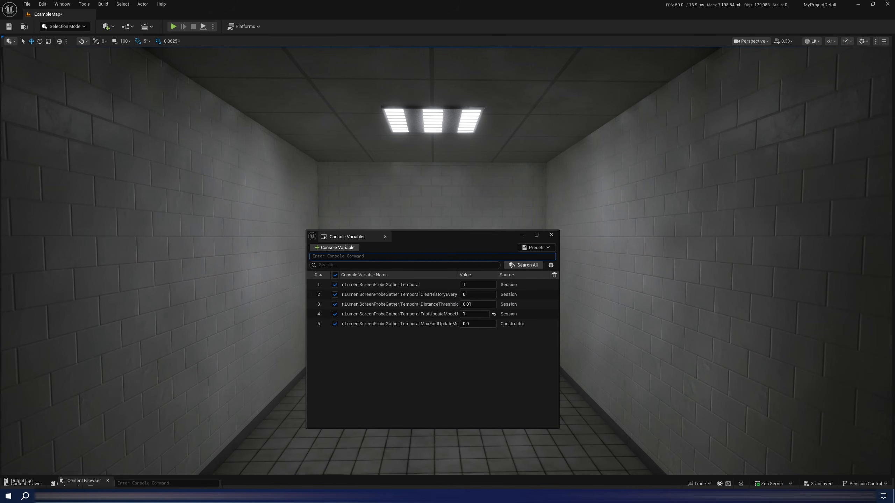
Test the MaxFastUpdateModeAmount variable at 0.1 and reset it to 0.9
{"action": "left_click", "coordinate": [481, 324]}
{"action": "left_click", "coordinate": [481, 317]}
{"action": "key", "text": "BackSpace"}
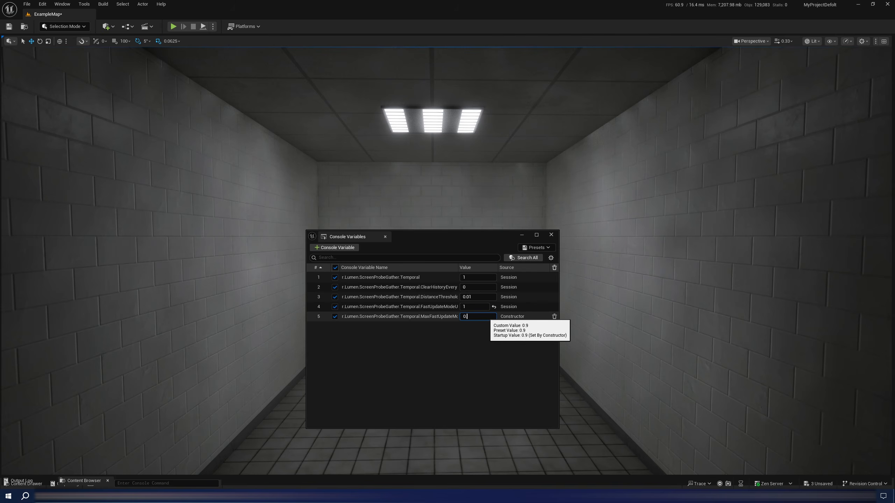
{"action": "type", "text": "1"}
{"action": "key", "text": "Return"}
{"action": "left_click", "coordinate": [480, 317]}
{"action": "left_click", "coordinate": [493, 317]}
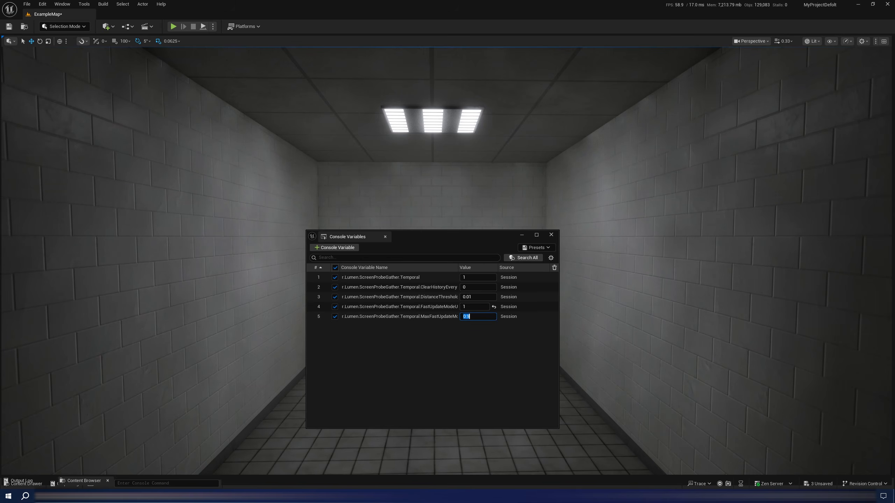
Take r.Lumen.ScreenProbeGather.Temporal.MaxFramesAccumulated from the browser guide and add it to Unreal Editor's Console Variables list
{"action": "key", "text": "alt+Tab"}
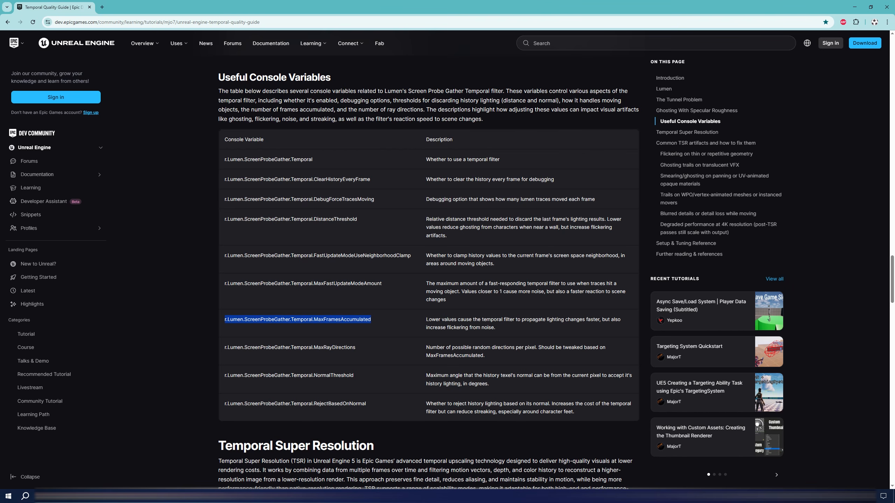
{"action": "key", "text": "alt+Tab"}
{"action": "left_click", "coordinate": [334, 256]}
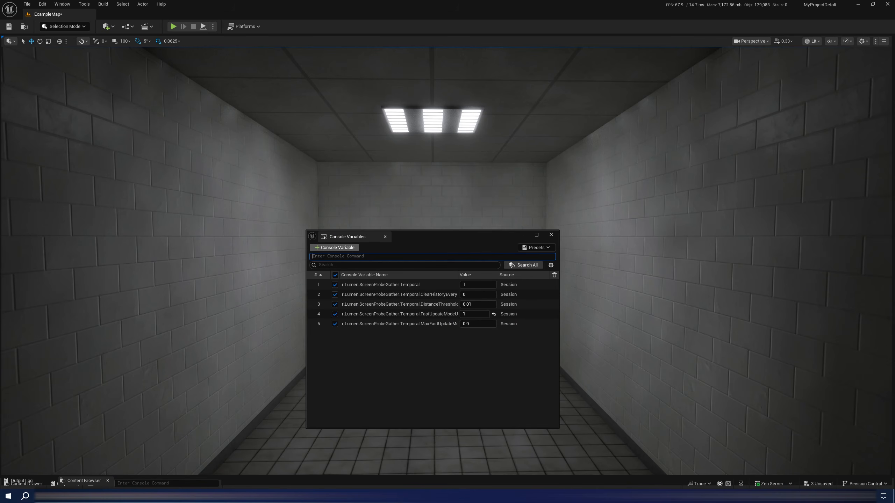
{"action": "type", "text": "r.Lumen.ScreenProbeGather.Temporal.MaxFramesAccumulated"}
{"action": "key", "text": "Return"}
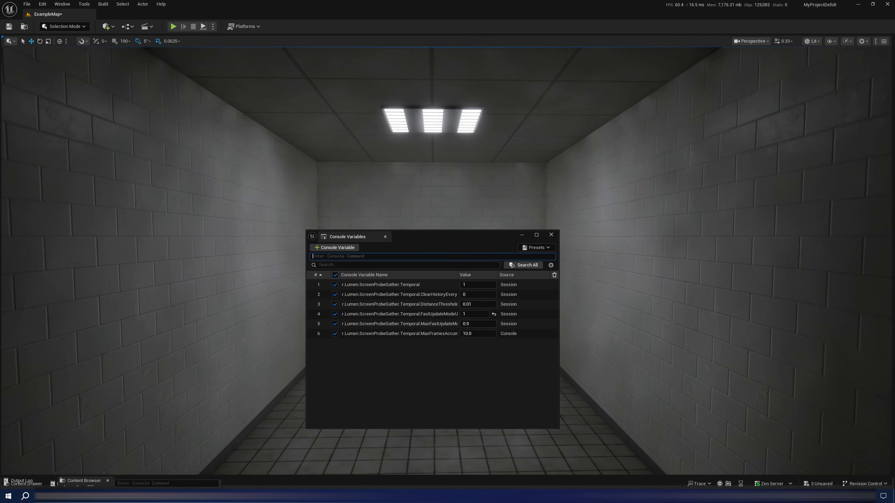
Test the MaxFramesAccumulated variable at 1 and set it to 16
{"action": "left_click", "coordinate": [482, 334]}
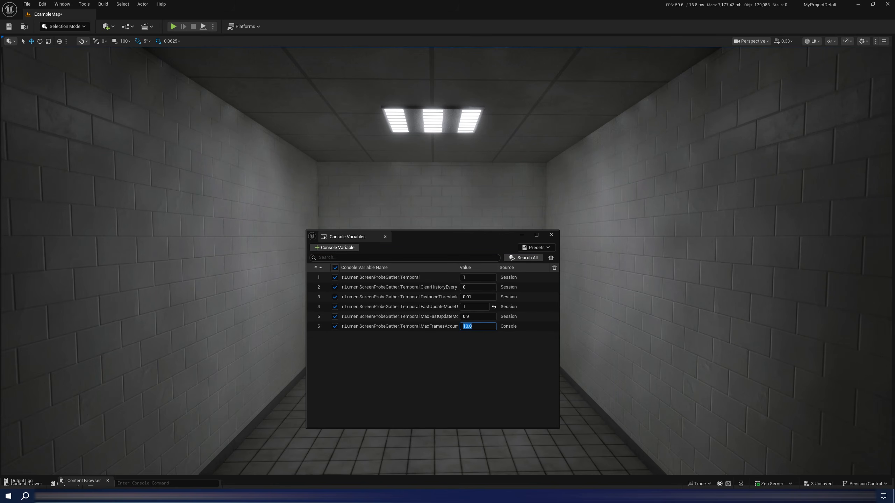
{"action": "type", "text": "1"}
{"action": "key", "text": "Return"}
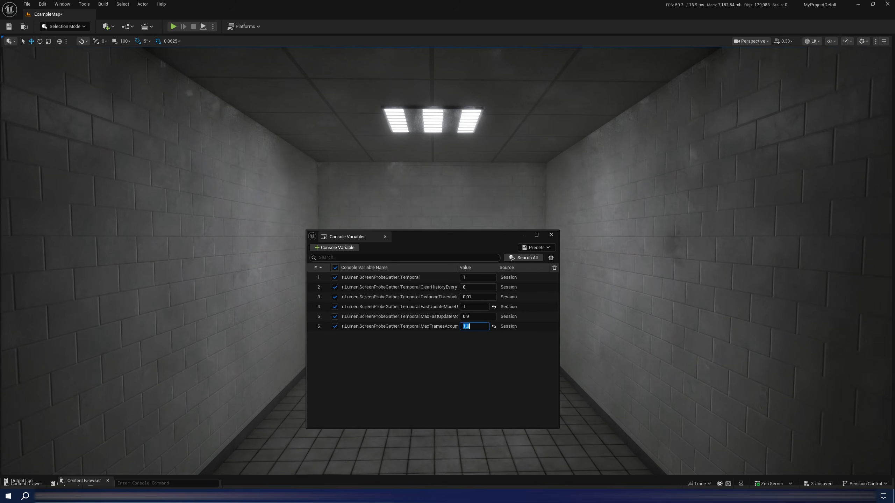
{"action": "type", "text": "16"}
{"action": "key", "text": "Return"}
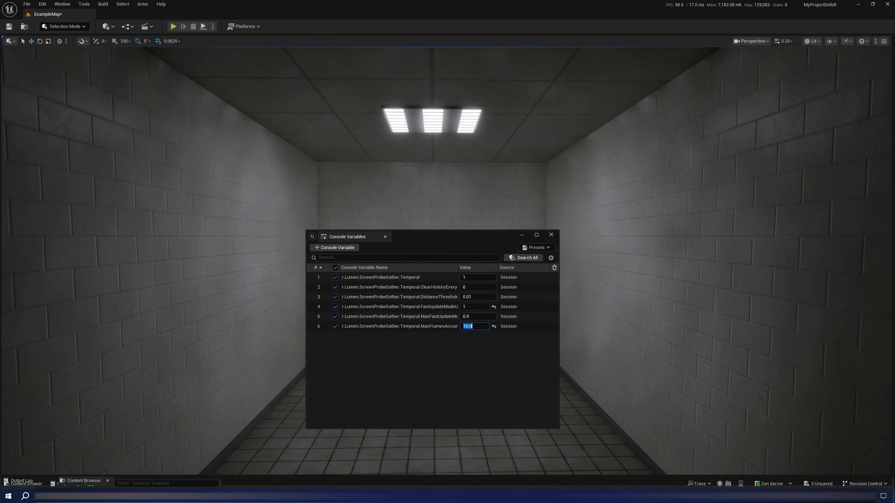
{"action": "key", "text": "Return"}
Copy r.Lumen.ScreenProbeGather.Temporal.MaxRayDirections from the browser guide and add it to Unreal Editor's Console Variables list
{"action": "key", "text": "alt+Tab"}
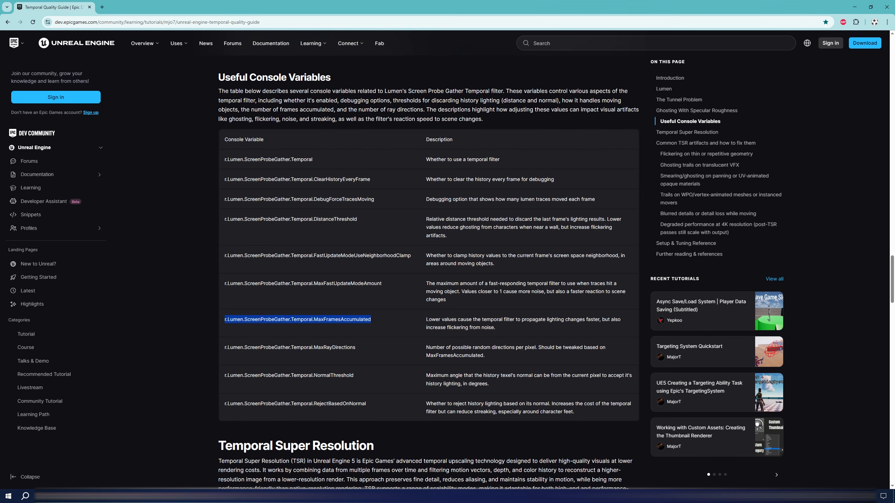
{"action": "double_click", "coordinate": [267, 347]}
{"action": "key", "text": "ctrl+c"}
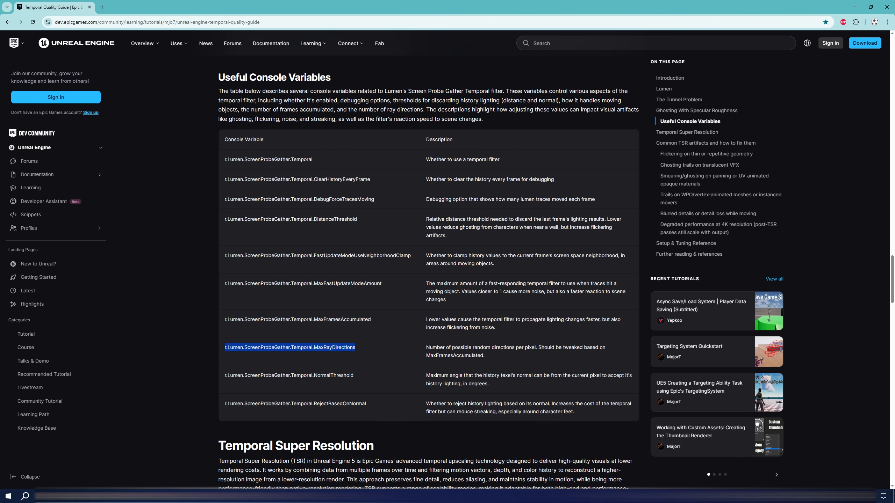
{"action": "key", "text": "alt+Tab"}
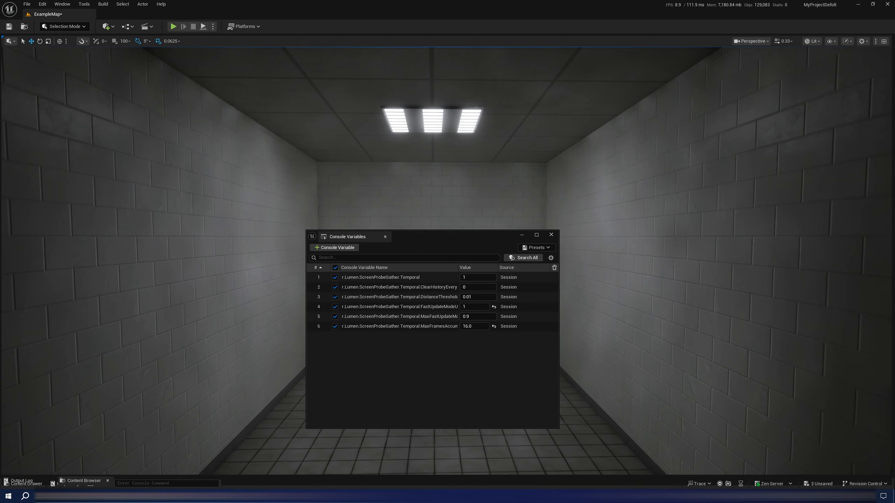
{"action": "left_click", "coordinate": [335, 248]}
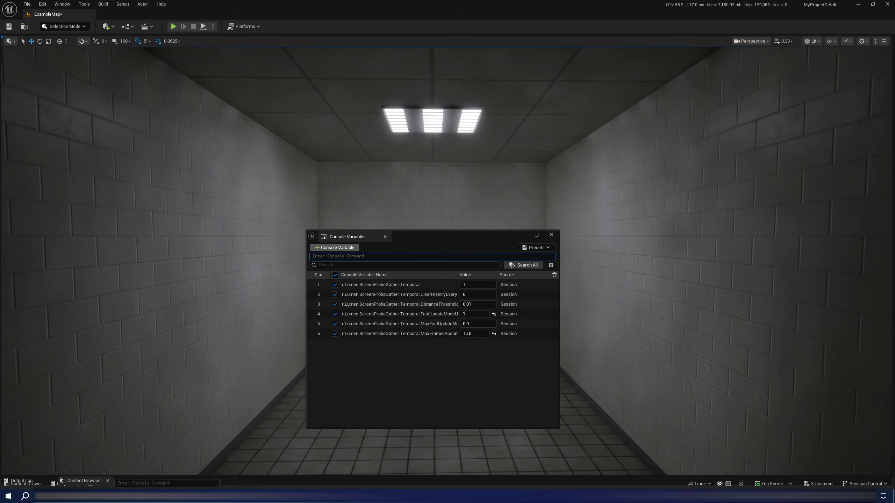
{"action": "key", "text": "ctrl+v"}
{"action": "key", "text": "Return"}
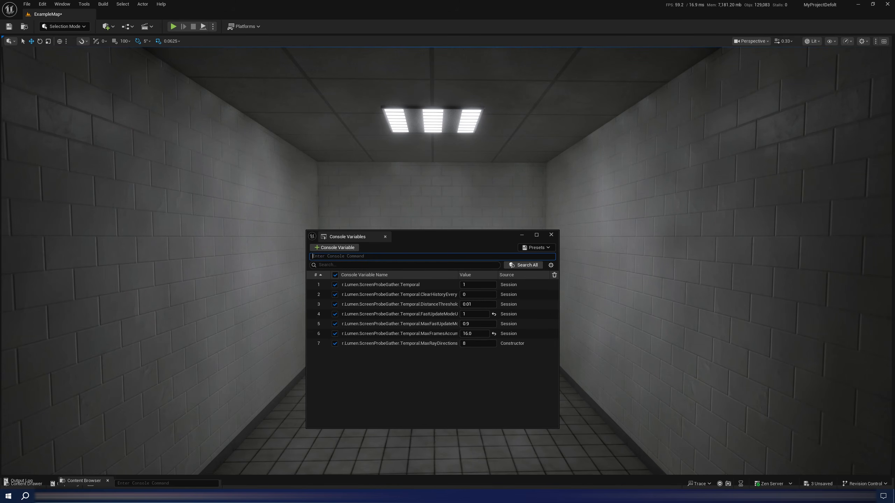
Take r.Lumen.ScreenProbeGather.Temporal.NormalThreshold from the browser guide and add it to Unreal Editor's Console Variables list
{"action": "key", "text": "alt+Tab"}
{"action": "key", "text": "alt+Tab"}
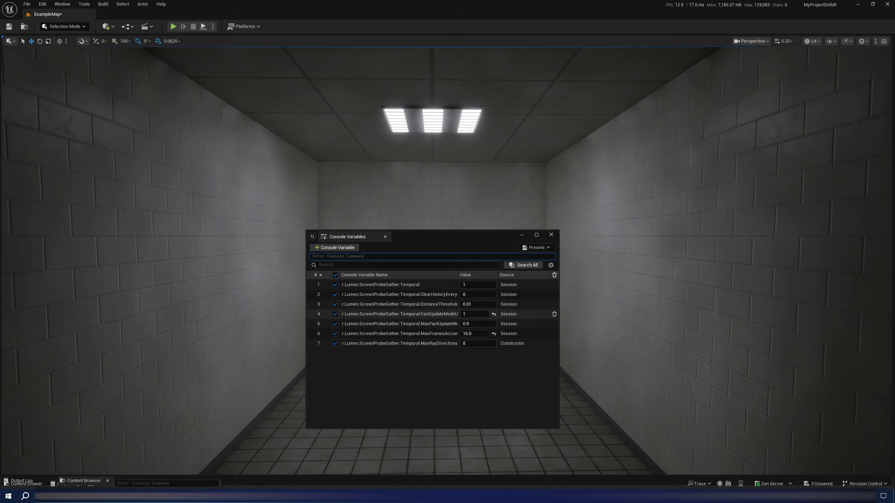
{"action": "left_click", "coordinate": [334, 247]}
{"action": "type", "text": "r.Lumen.ScreenProbeGather.Temporal.NormalThreshold"}
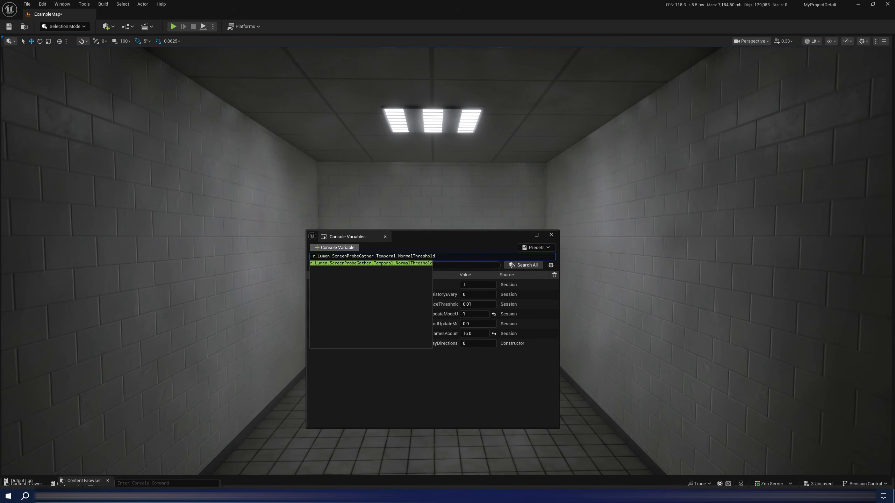
{"action": "key", "text": "Return"}
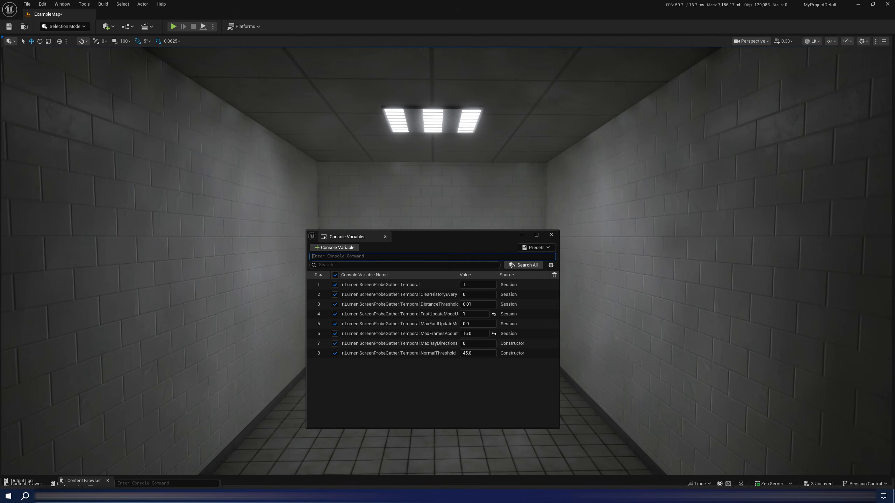
Test the temporal NormalThreshold variable at 60 and 90, and set it back to 45
{"action": "left_click", "coordinate": [473, 353]}
{"action": "type", "text": "60"}
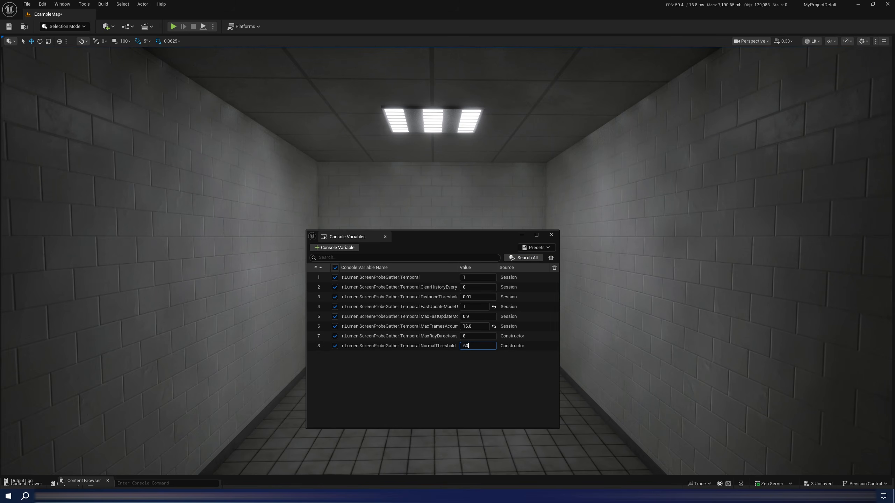
{"action": "key", "text": "Return"}
{"action": "type", "text": "90"}
{"action": "key", "text": "Return"}
{"action": "type", "text": "45"}
{"action": "key", "text": "Return"}
Copy r.Lumen.ScreenProbeGather.Temporal.RejectBasedOnNormal from the browser guide and add it to Unreal Editor's Console Variables list
{"action": "key", "text": "alt+Tab"}
{"action": "triple_click", "coordinate": [295, 403]}
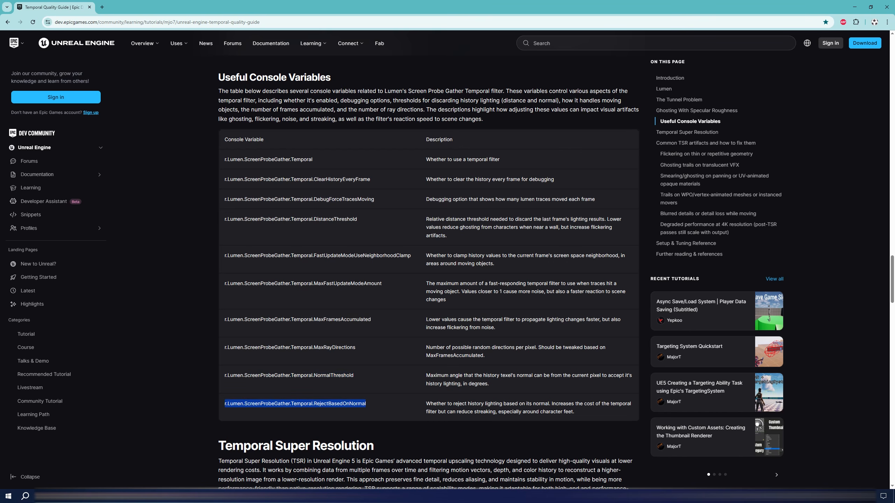
{"action": "key", "text": "ctrl+c"}
{"action": "key", "text": "alt+Tab"}
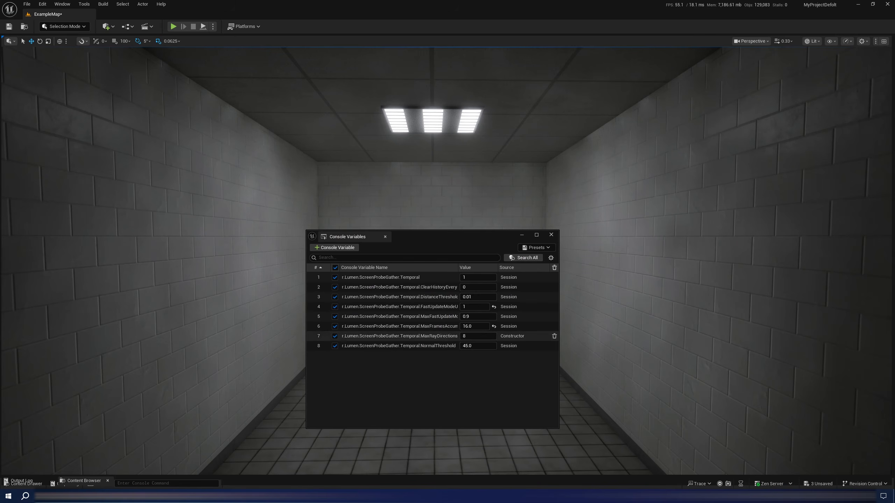
{"action": "left_click", "coordinate": [334, 248]}
{"action": "key", "text": "ctrl+v"}
{"action": "key", "text": "Return"}
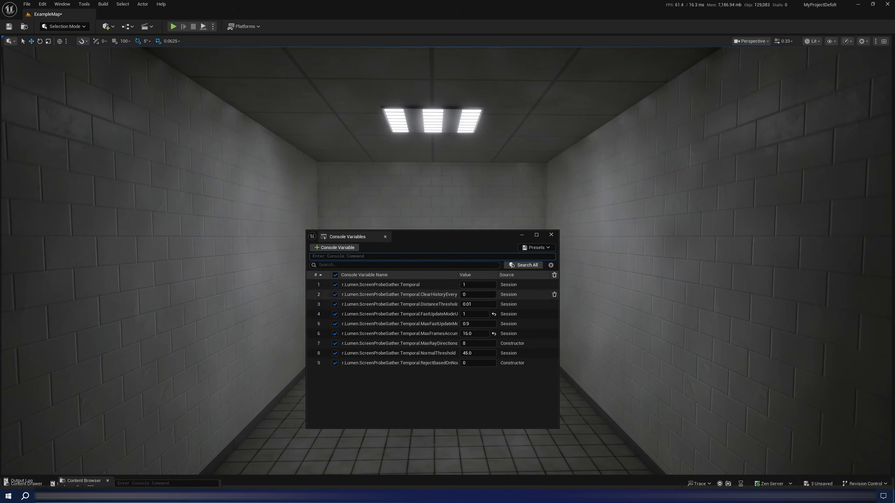
Test the RejectBasedOnNormal variable at 1 and set it back to 0
{"action": "left_click", "coordinate": [472, 363]}
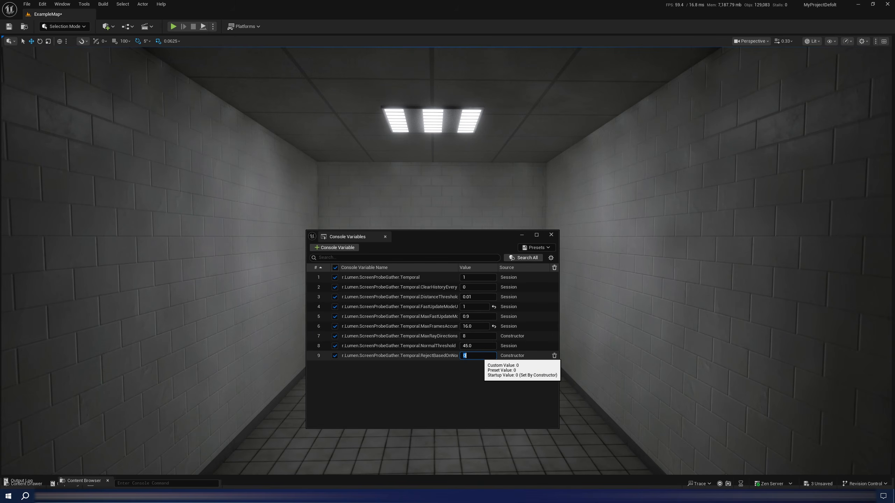
{"action": "type", "text": "1"}
{"action": "key", "text": "Return"}
{"action": "type", "text": "0"}
{"action": "key", "text": "Return"}
Add r.Lumen.ScreenProbeGather.MaxRayIntensity to the Console Variables list and set it to 1
{"action": "left_click", "coordinate": [334, 247]}
{"action": "key", "text": "ctrl+v"}
{"action": "key", "text": "Return"}
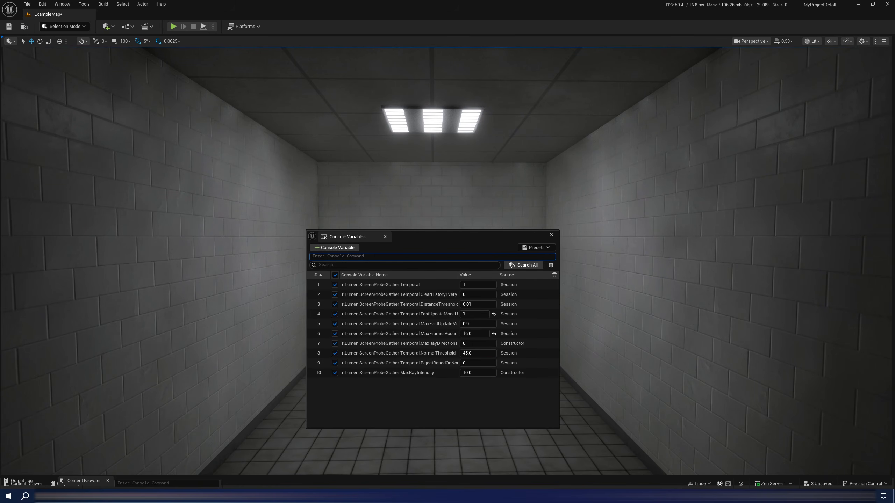
{"action": "left_click", "coordinate": [478, 372]}
{"action": "type", "text": "1"}
{"action": "key", "text": "Return"}
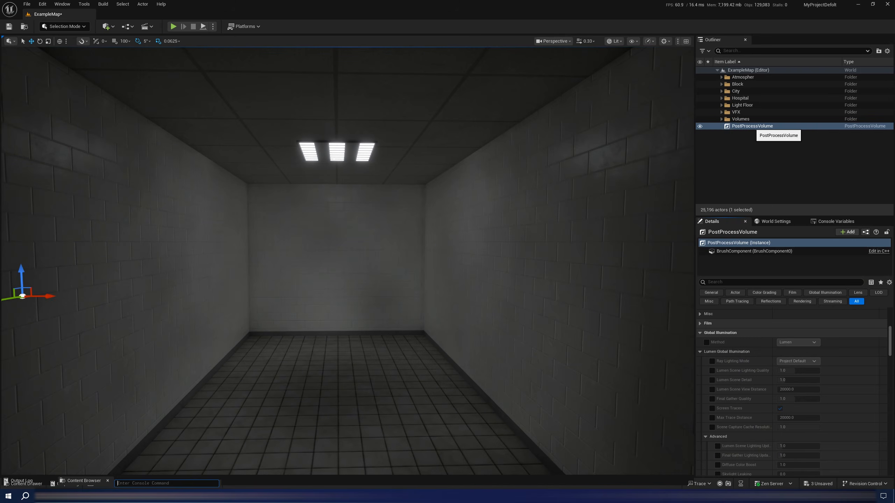
Enable the PostProcessVolume's Global Illumination overrides for Method, Lumen Scene Lighting Quality, Lumen Scene Detail and Final Gather Quality
{"action": "left_click", "coordinate": [706, 342]}
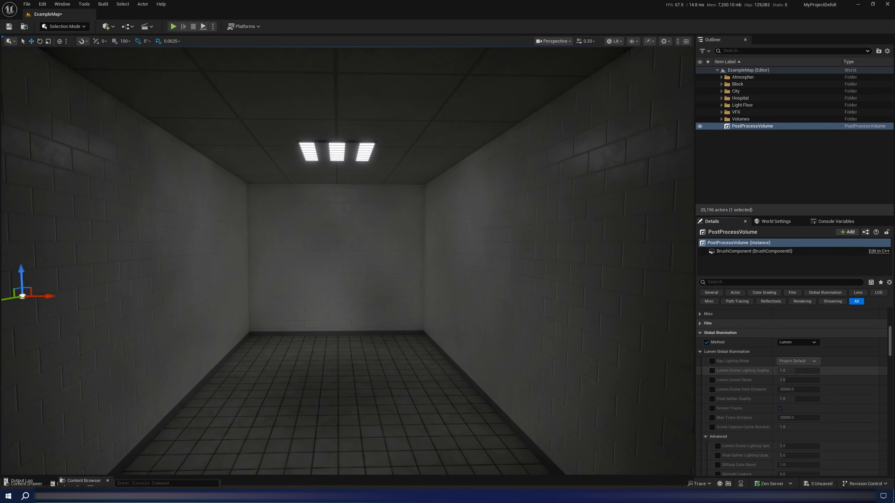
{"action": "left_click", "coordinate": [711, 371]}
{"action": "left_click", "coordinate": [712, 380]}
{"action": "left_click", "coordinate": [712, 399]}
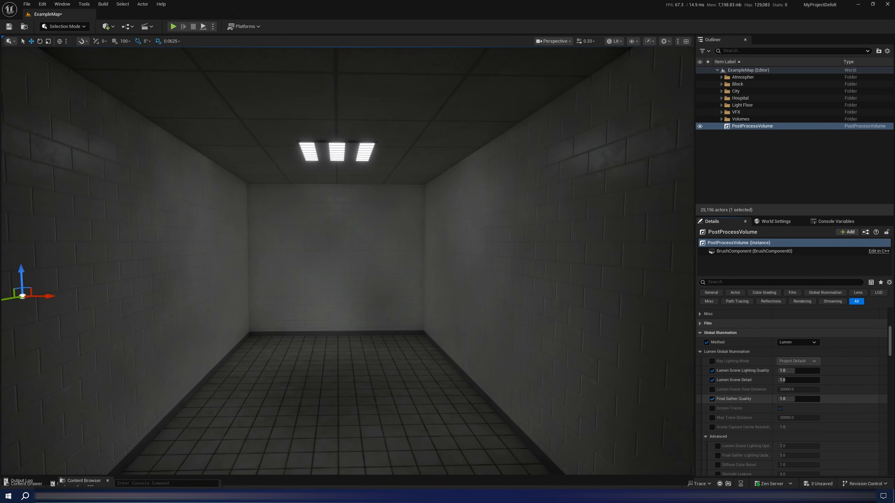
Test the PostProcessVolume's Final Gather Quality at 2 and set it back to 1
{"action": "left_click", "coordinate": [802, 399]}
{"action": "type", "text": "2"}
{"action": "key", "text": "Return"}
{"action": "type", "text": "1"}
{"action": "key", "text": "Return"}
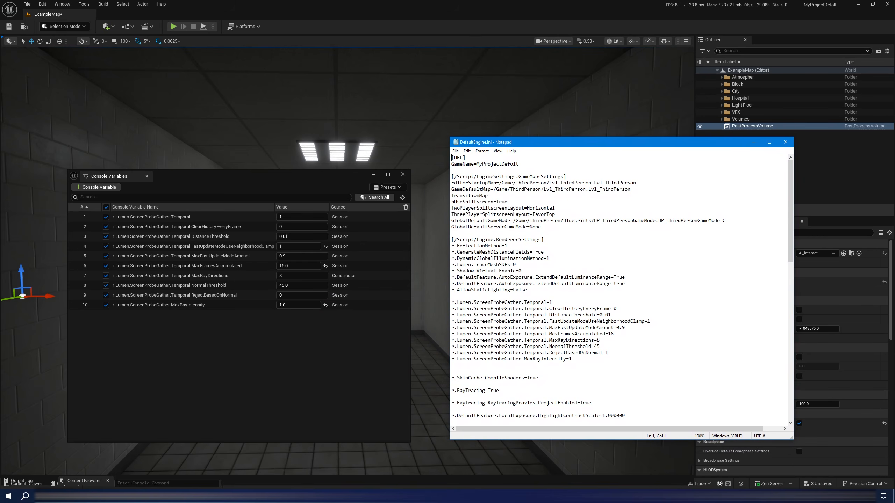
Highlight the r.Lumen.ScreenProbeGather lines in DefaultEngine.ini in Notepad to compare them with the Console Variables list
{"action": "left_click_drag", "start_coordinate": [451, 302], "coordinate": [572, 359]}
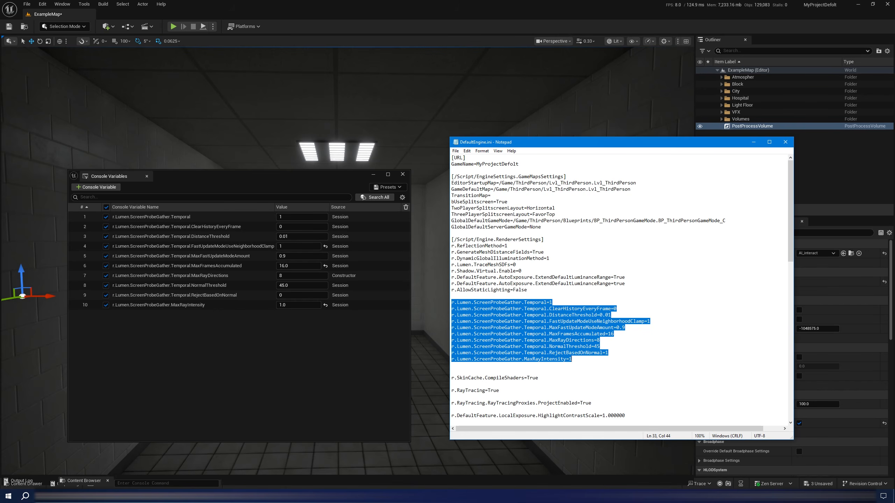
{"action": "left_click", "coordinate": [572, 359]}
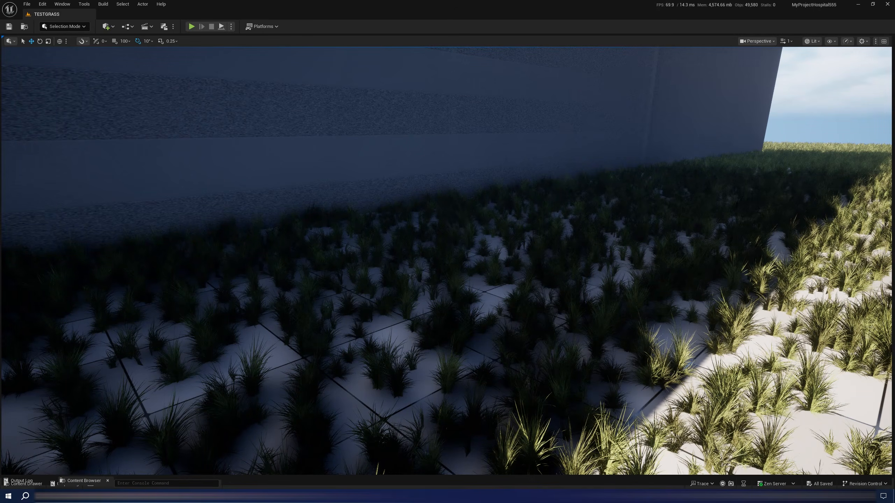
Switch to the Temporal Quality Guide in the browser and read the fixes for flickering on thin or repetitive geometry
{"action": "key", "text": "alt+Tab"}
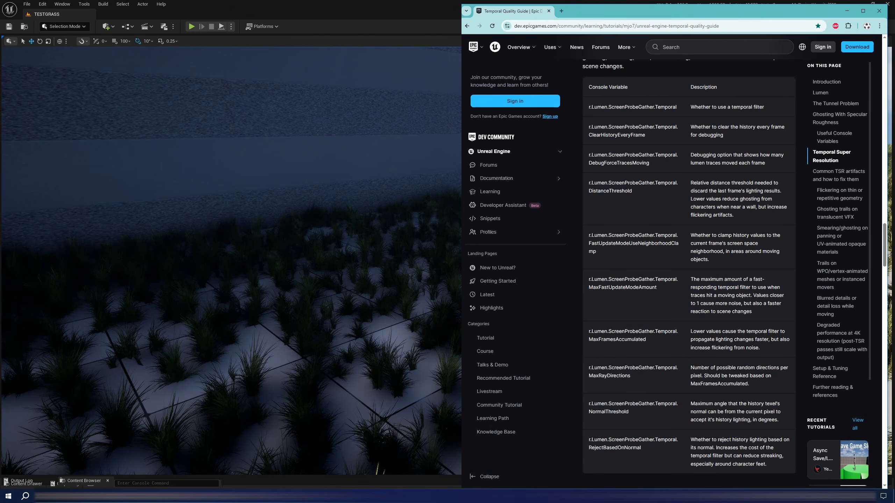
{"action": "scroll", "coordinate": [689, 275], "scroll_direction": "down", "scroll_amount": 10}
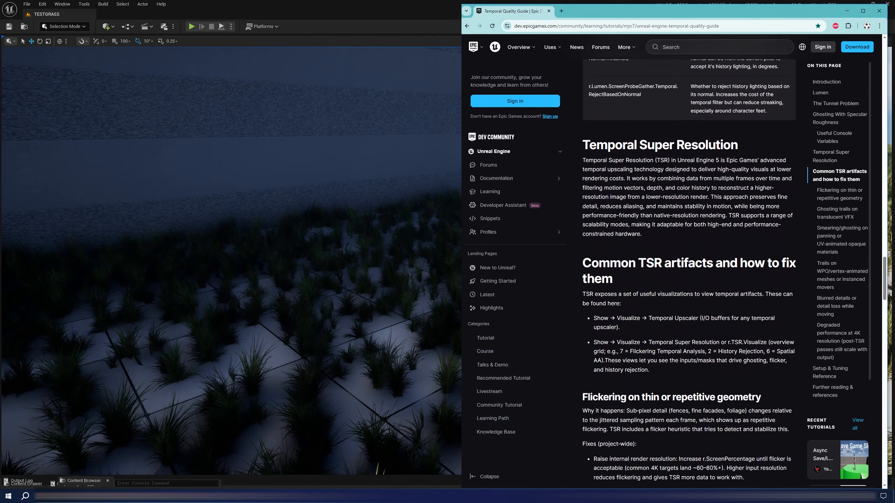
{"action": "scroll", "coordinate": [688, 274], "scroll_direction": "down", "scroll_amount": 8}
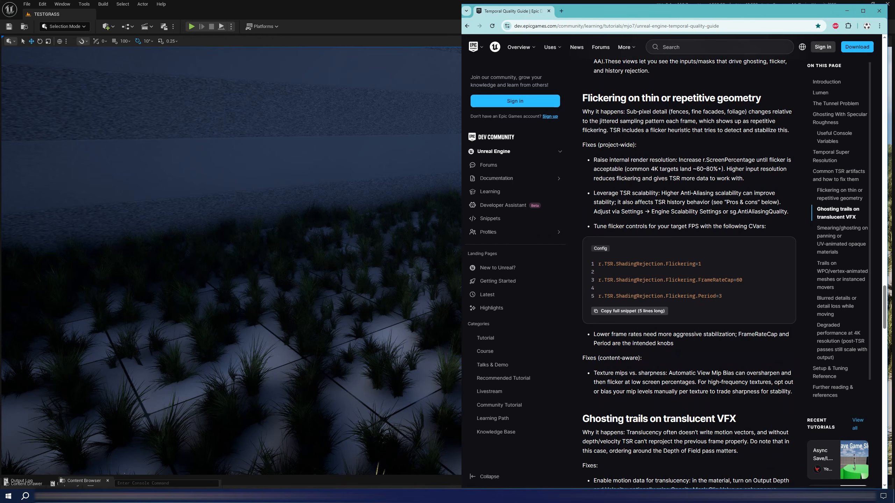